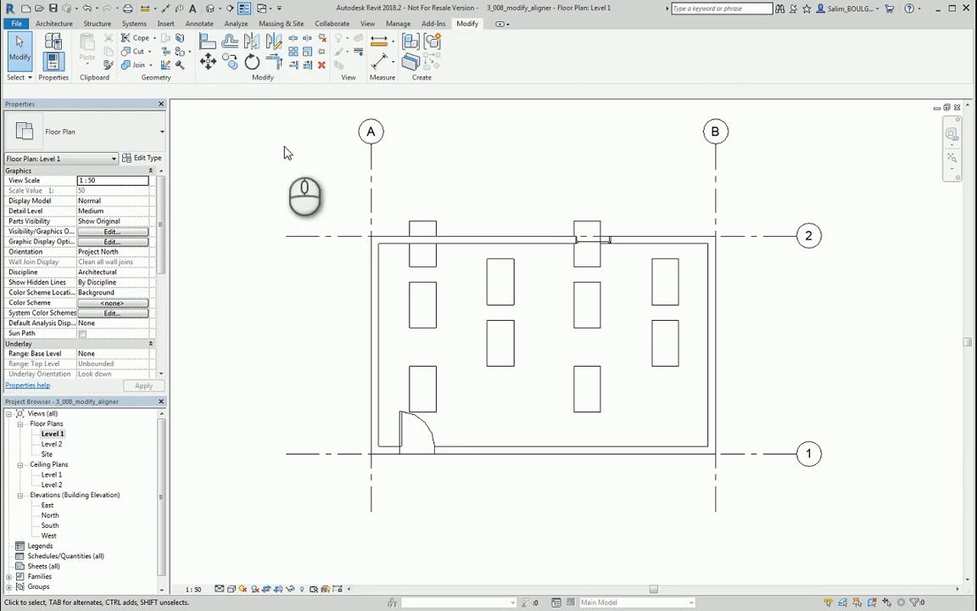
- Align the lower edge of the desk overlapping the window with the upper edge of the second column's top desk
click(209, 44)
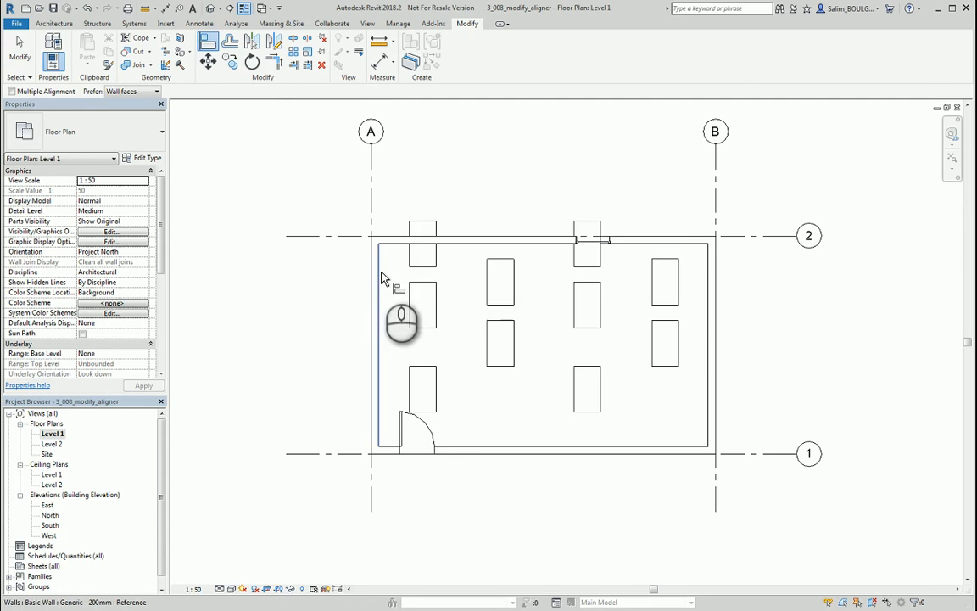
click(497, 263)
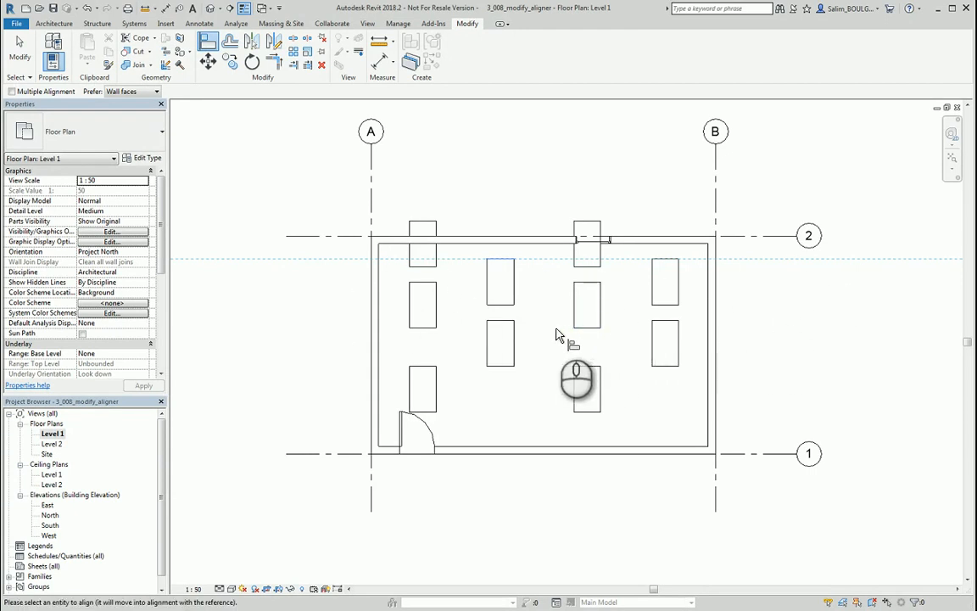
click(586, 266)
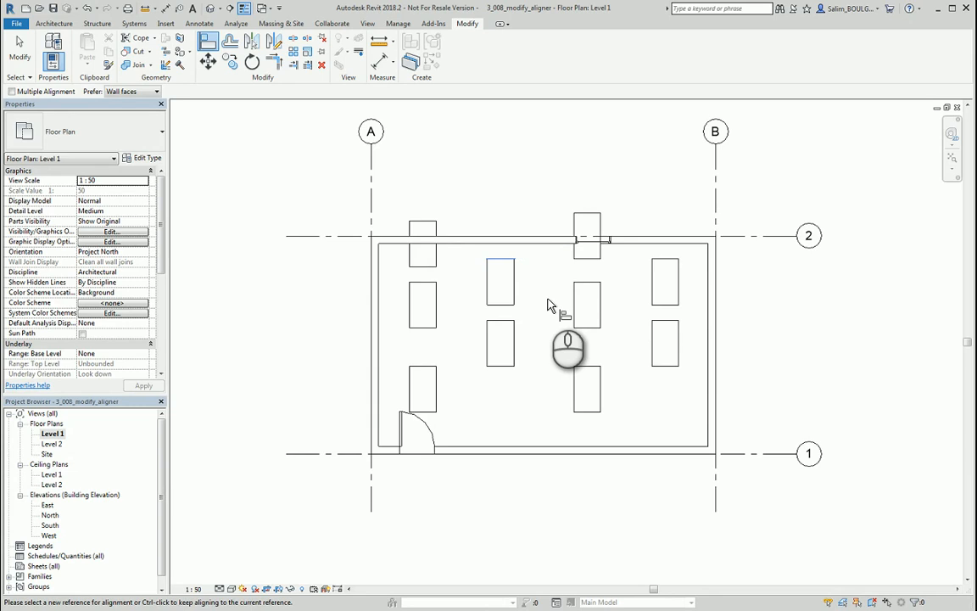
key(Escape)
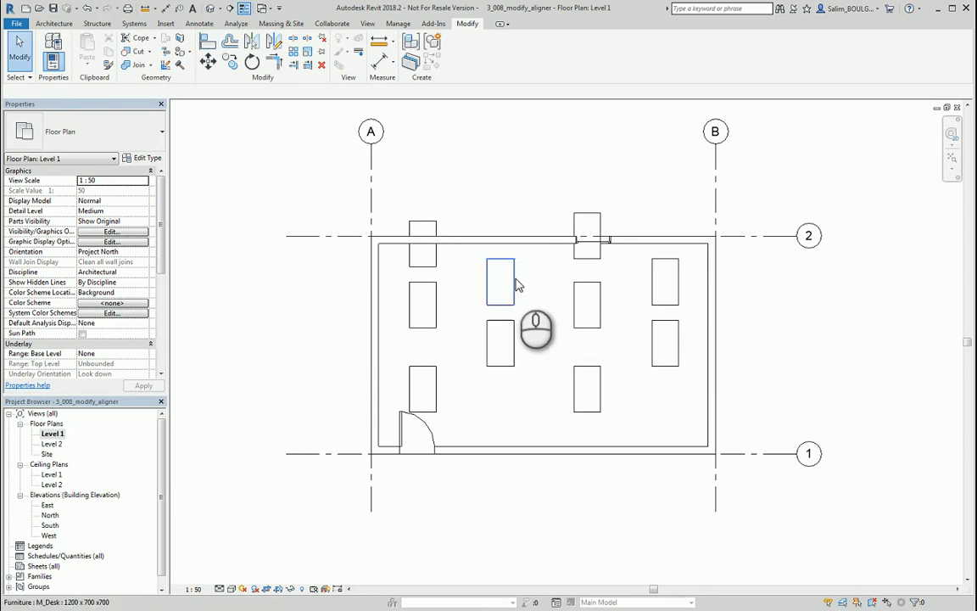
- Move the middle desk of the column nearest grid A to about 1.9 from the left wall and 2.6 from the upper wall
click(439, 291)
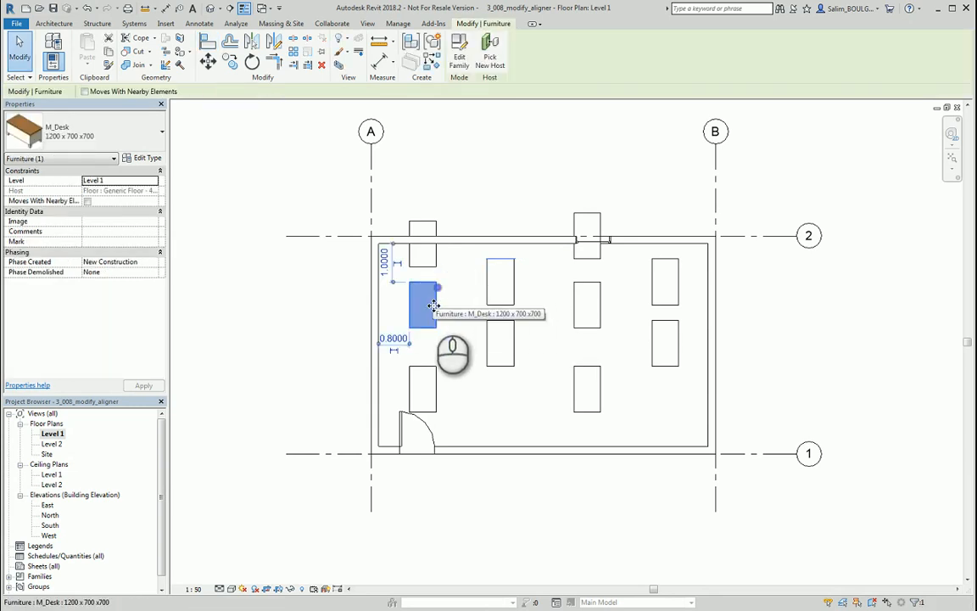
drag(434, 315, 469, 371)
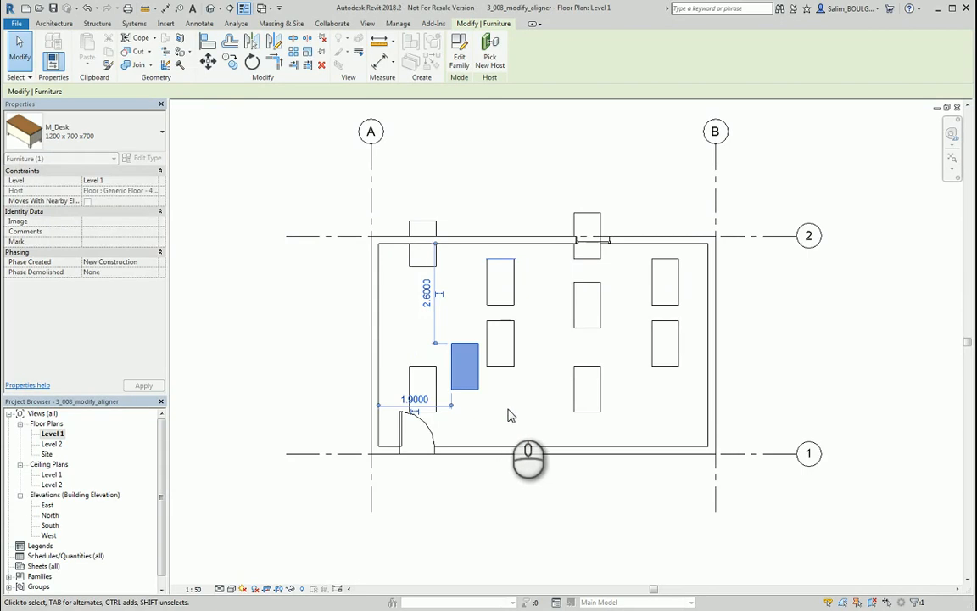
click(462, 328)
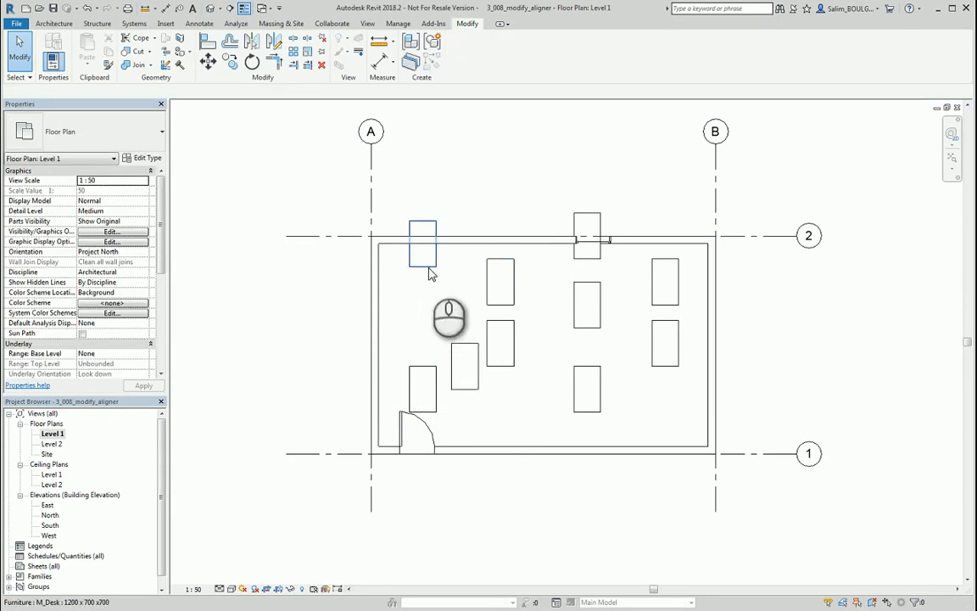
- Position the second column's top desk 2.75 from the left wall and 0.3 from the upper wall using its temporary dimensions
click(499, 265)
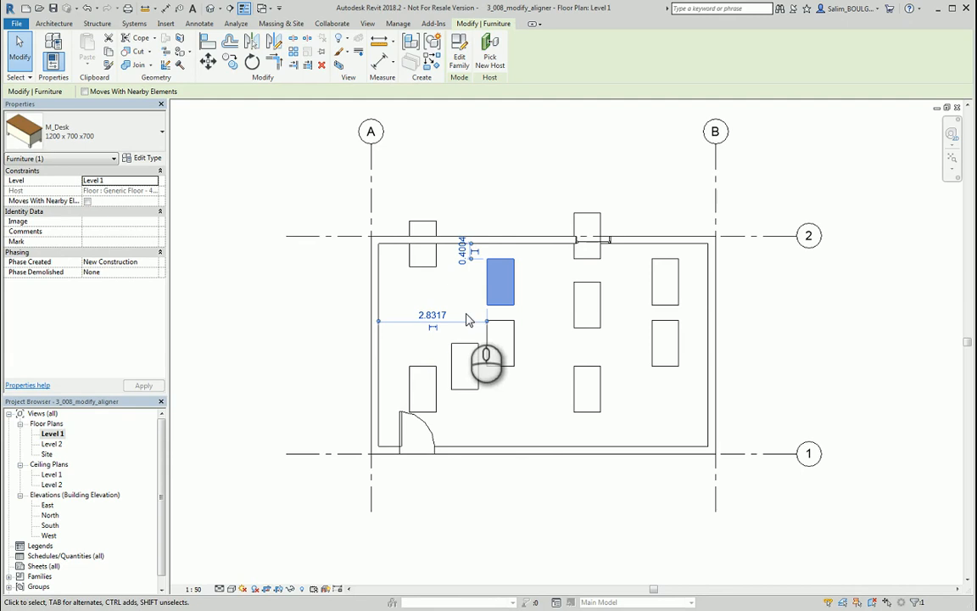
click(434, 317)
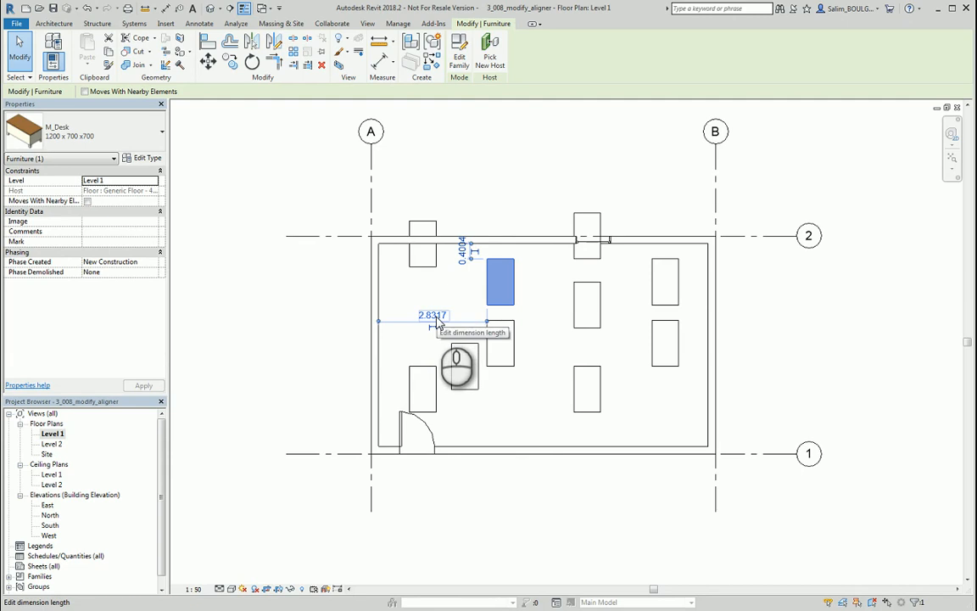
click(432, 315)
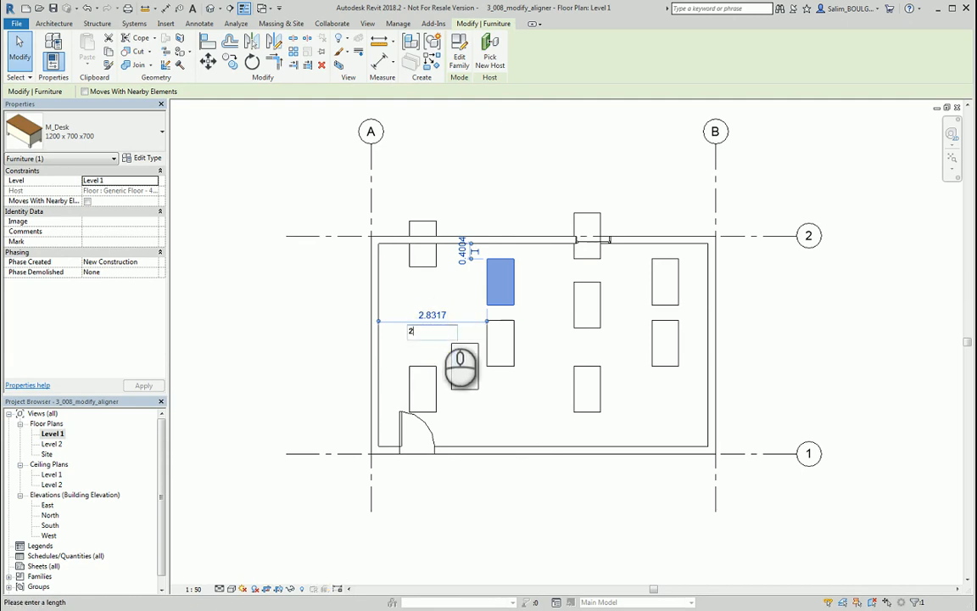
key(Return)
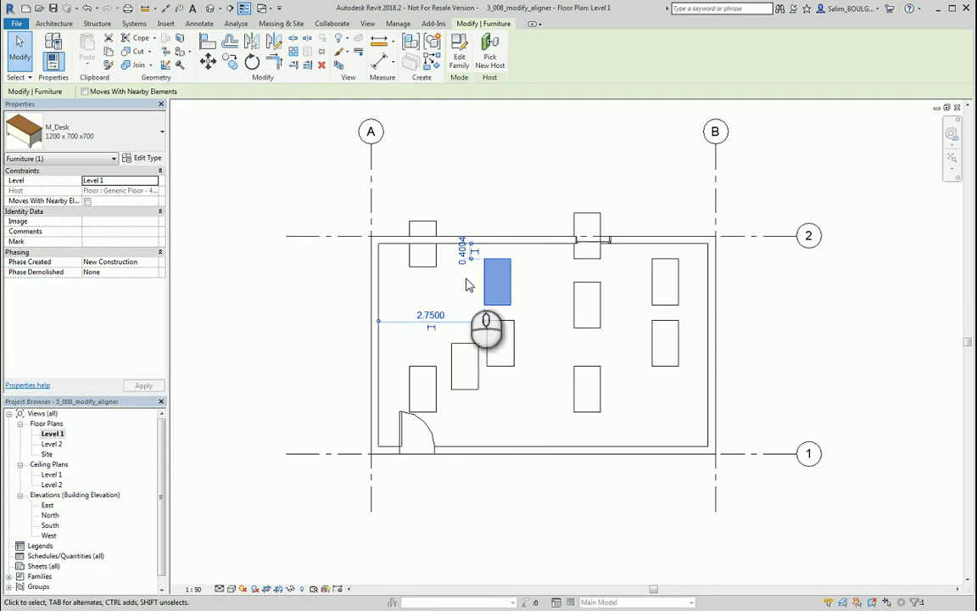
click(463, 253)
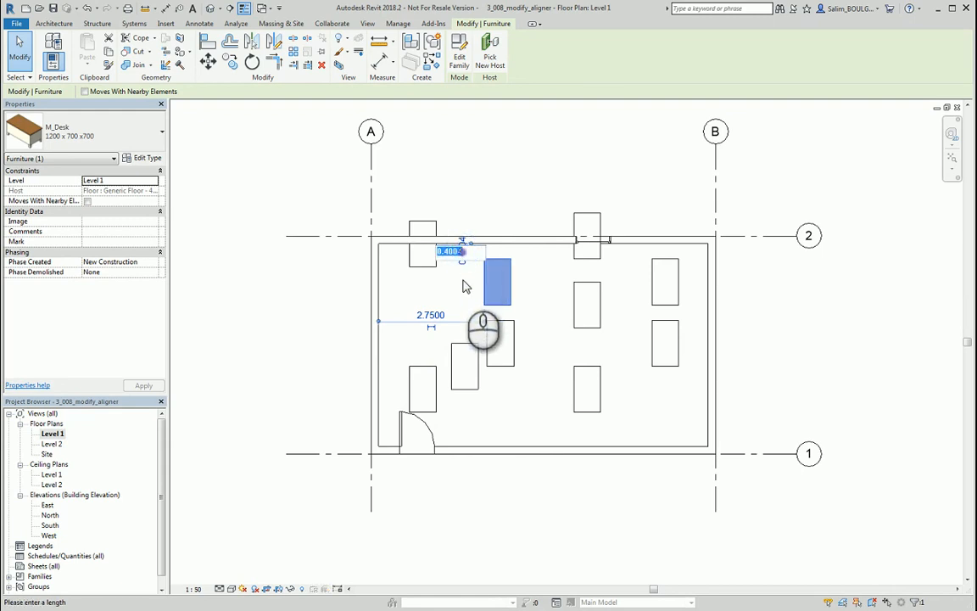
text(0.)
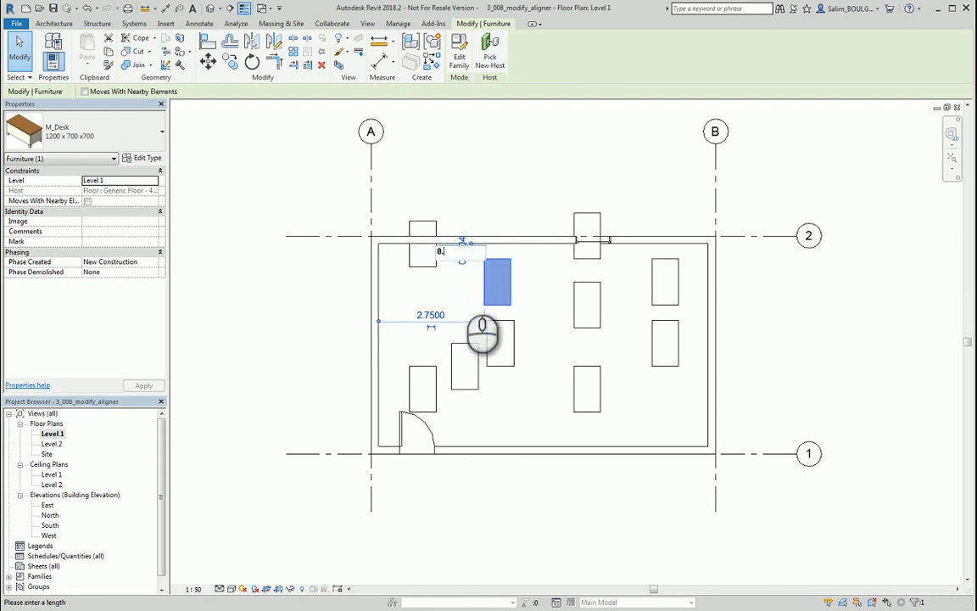
text(3)
key(Return)
click(547, 295)
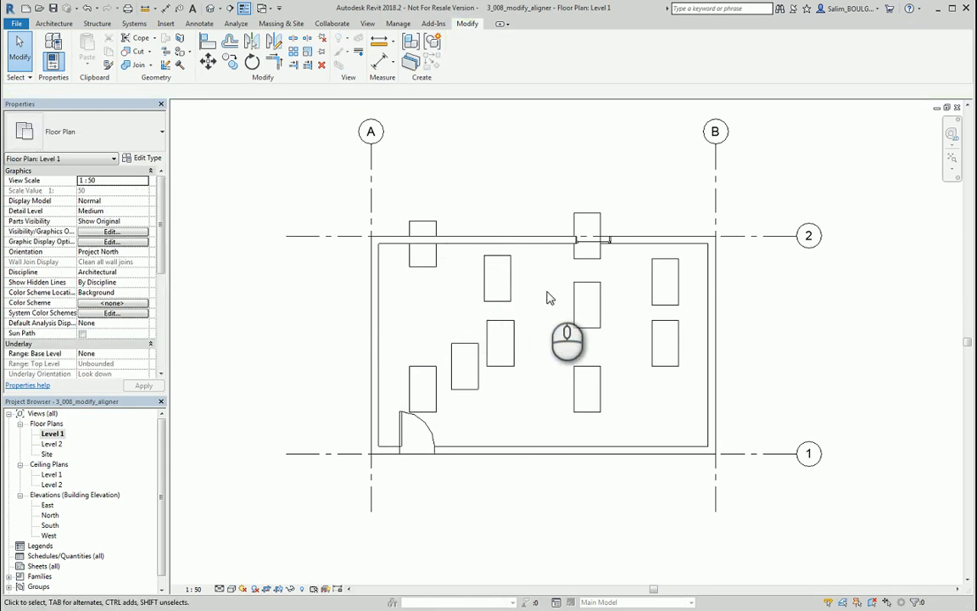
click(510, 279)
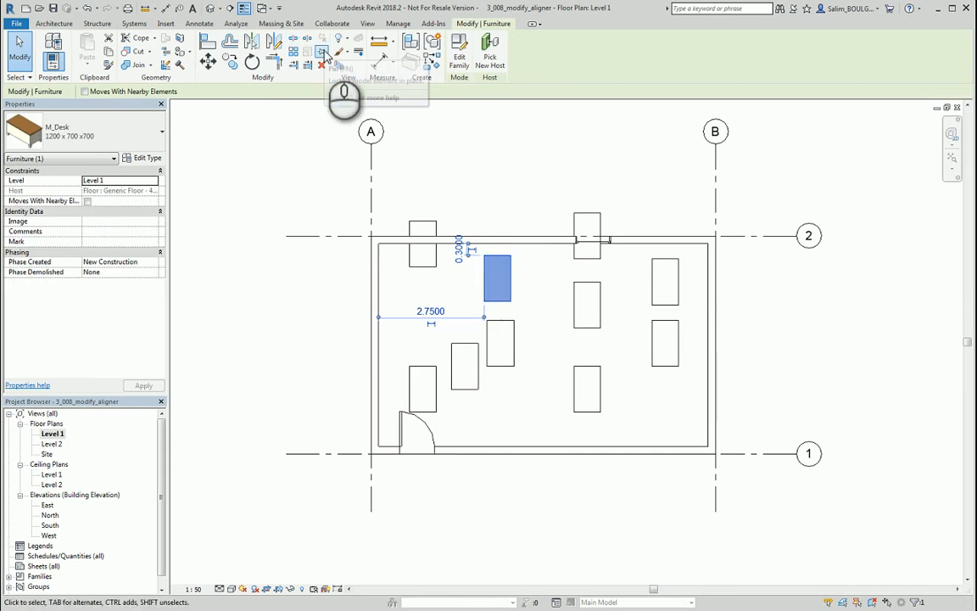
click(526, 287)
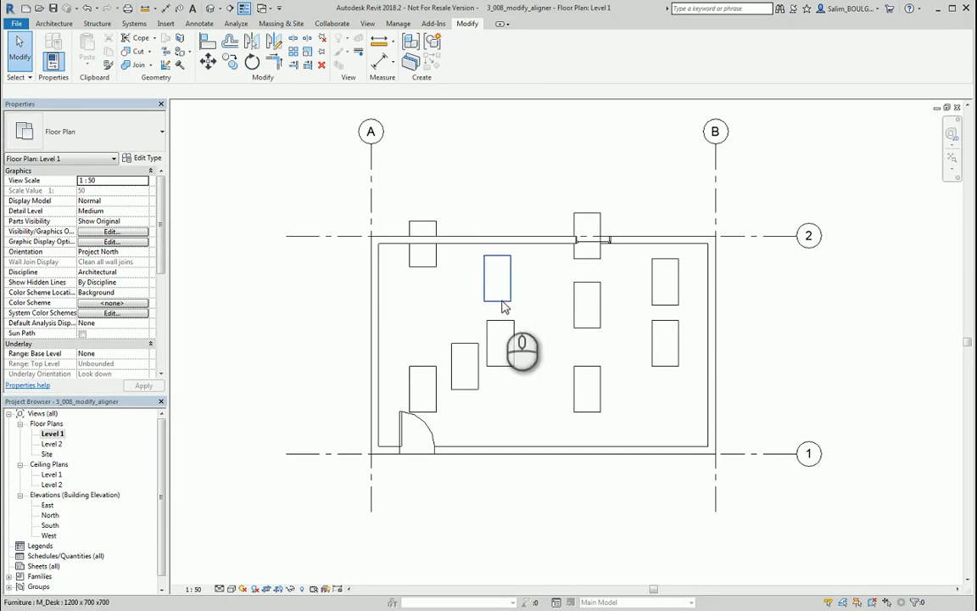
- Align the lower edges of the upper desks inside the two right-hand columns with the lower edge of the second column's top desk
click(208, 45)
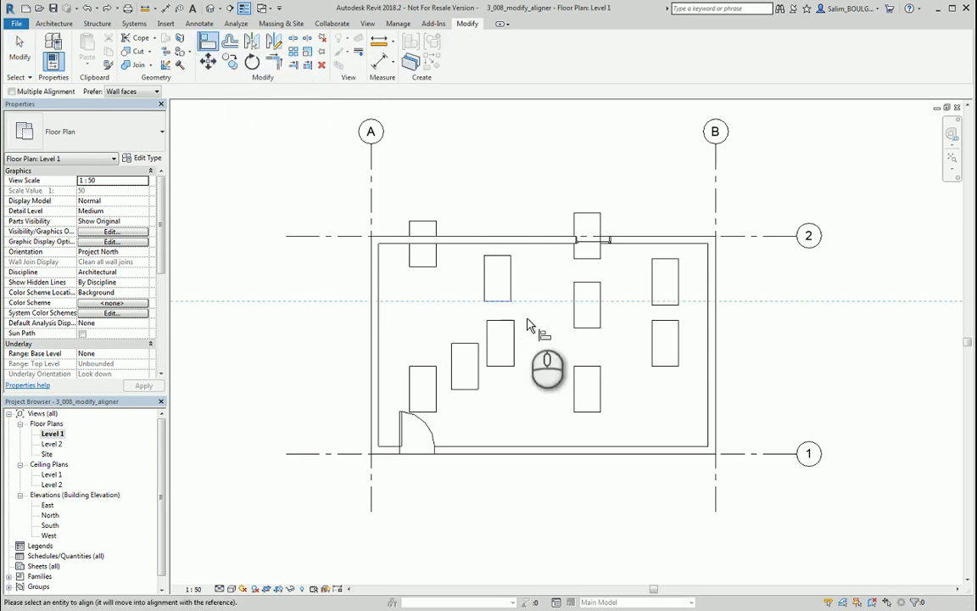
click(509, 300)
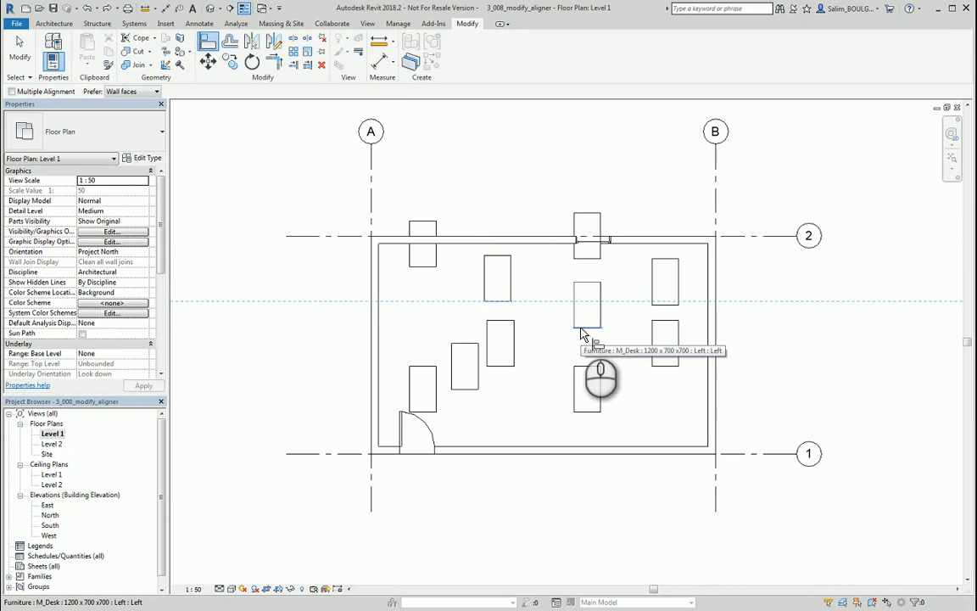
click(581, 329)
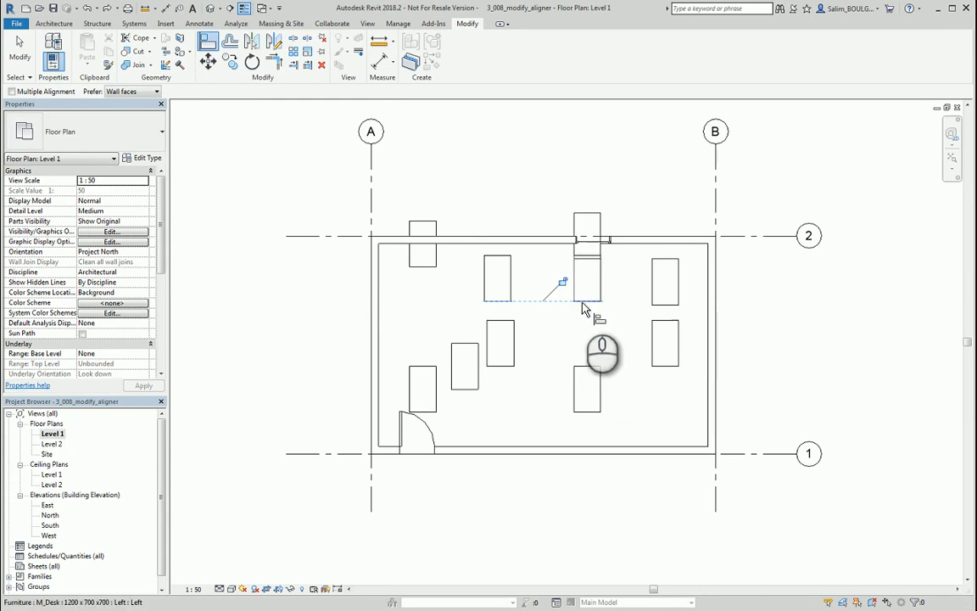
click(661, 305)
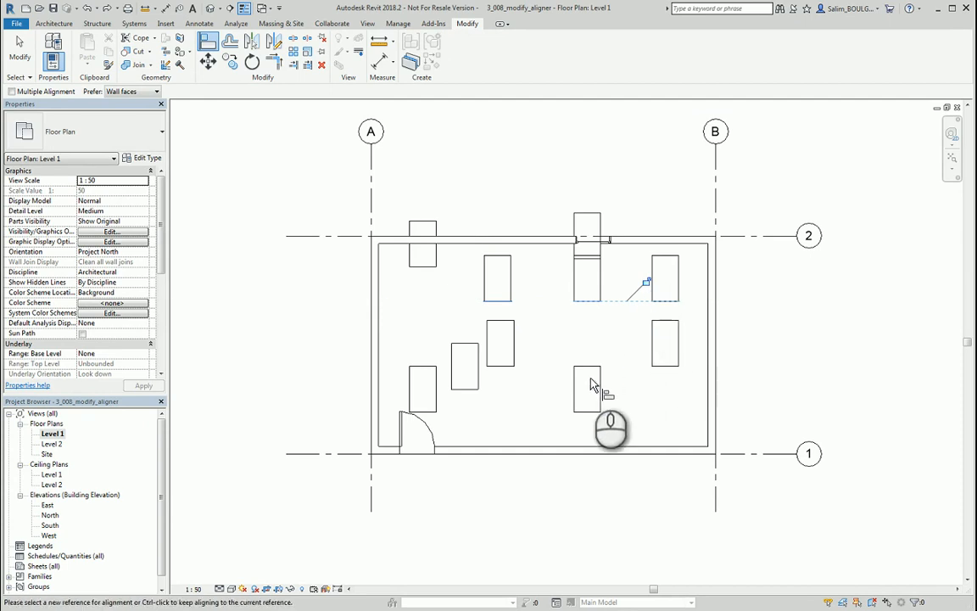
- Align the upper edges of the three second-row desks with the lower edges of the first-row desks in their columns
click(502, 307)
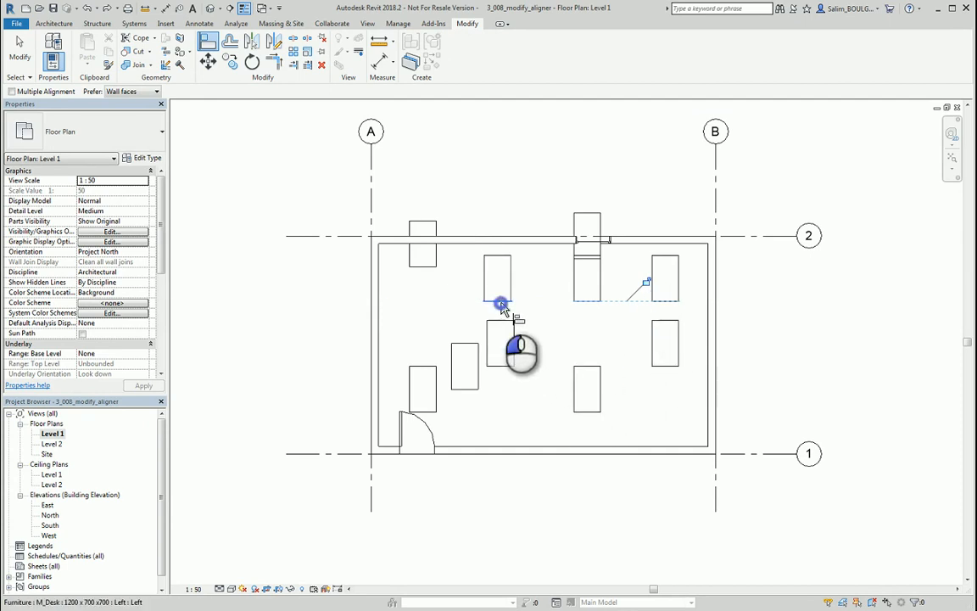
click(502, 322)
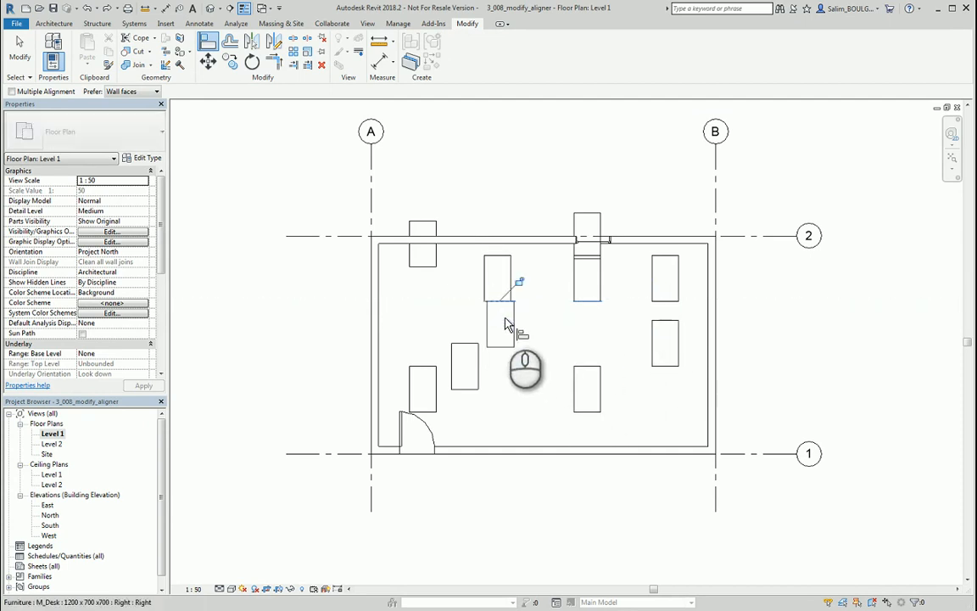
click(585, 301)
click(588, 367)
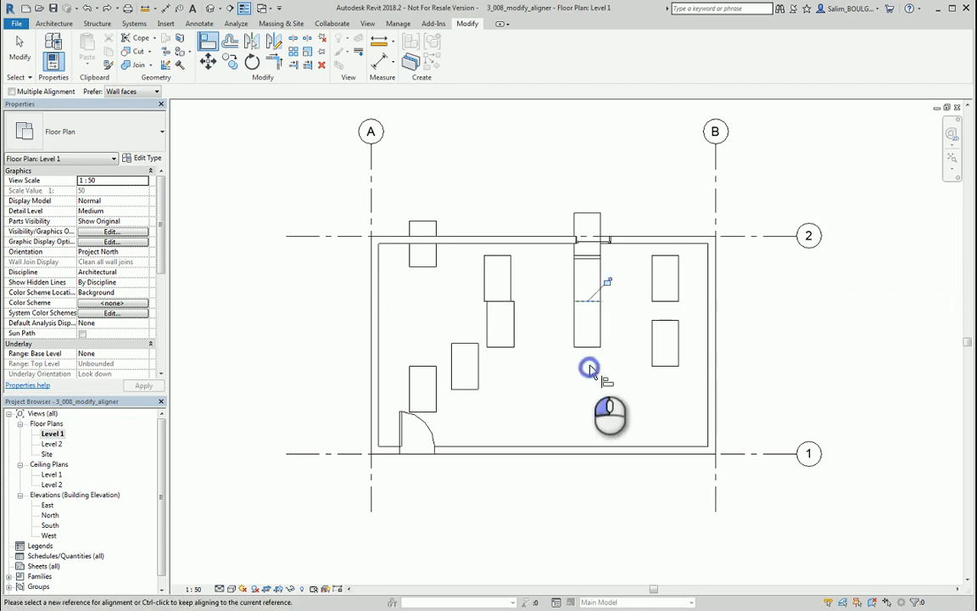
click(663, 301)
click(665, 323)
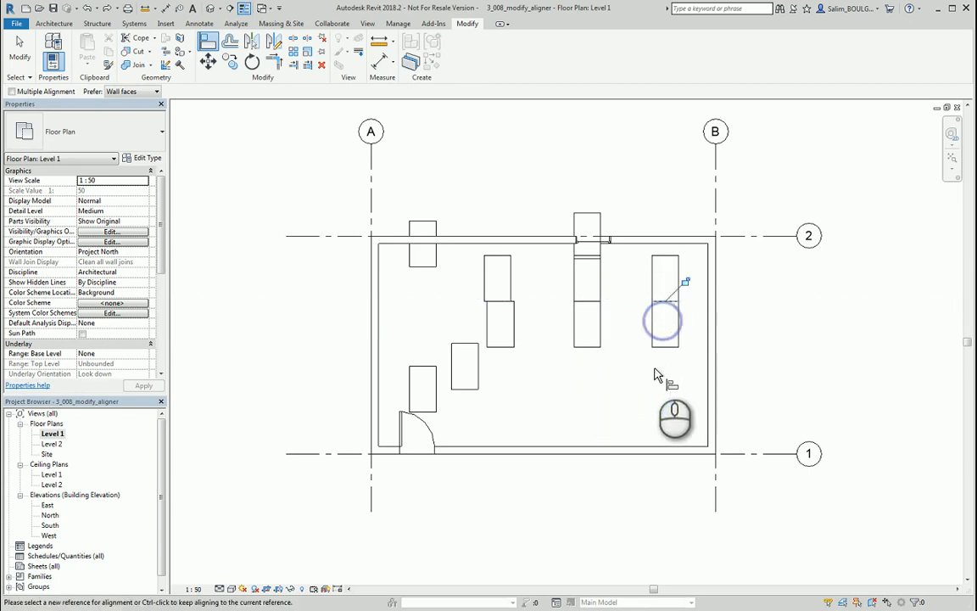
- Align the upper edges of the displaced desk, the desk by the door and the desk across the upper-left wall with the second row's lower edges
click(500, 346)
click(465, 343)
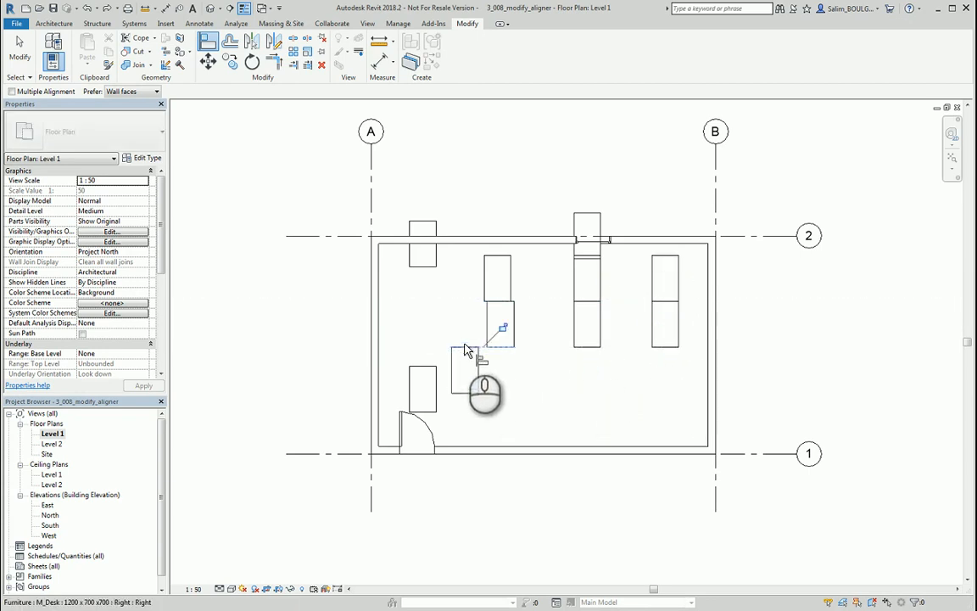
click(590, 344)
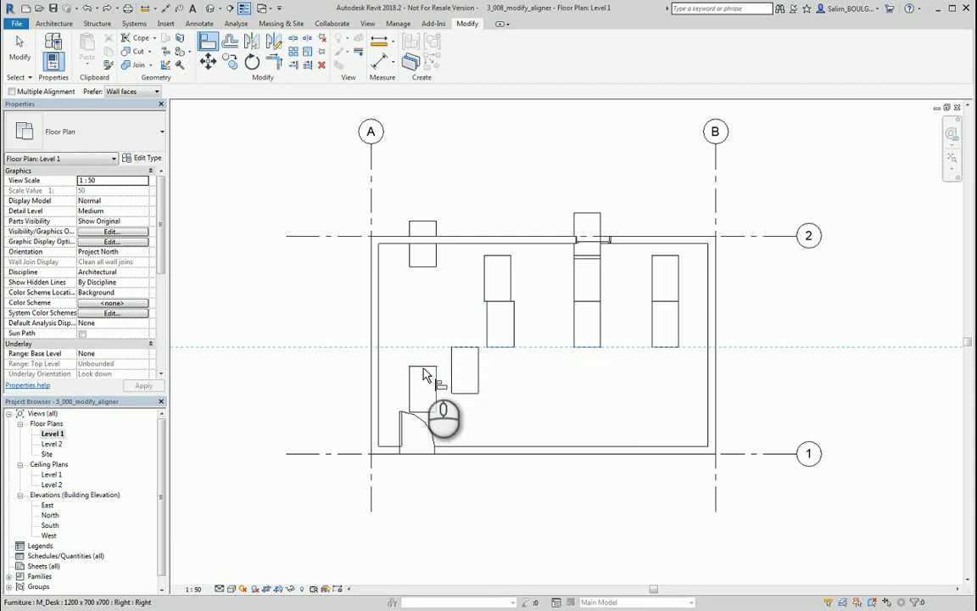
click(421, 366)
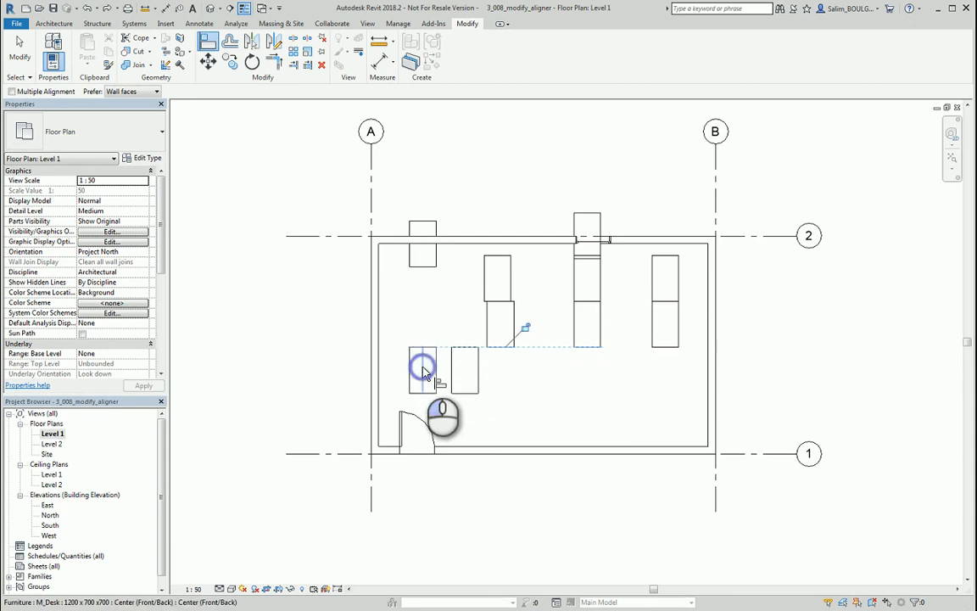
click(665, 345)
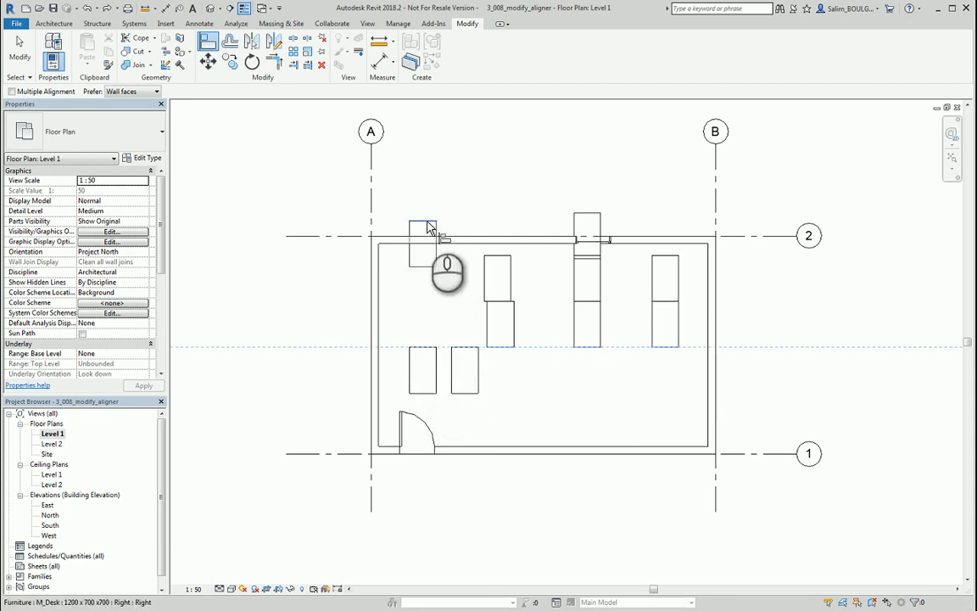
click(426, 222)
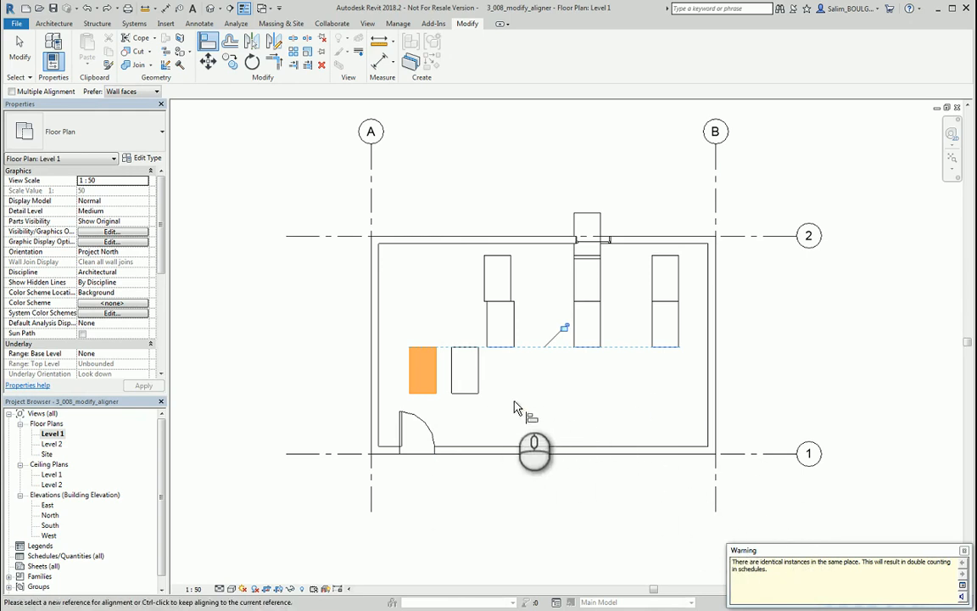
key(Escape)
key(Escape)
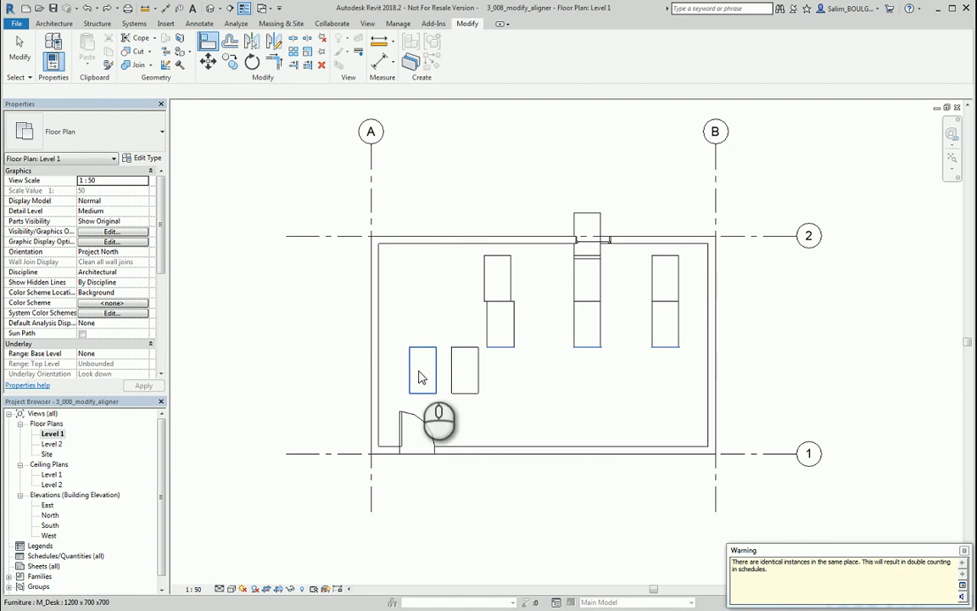
- Move one of the two overlapping desks above the door horizontally to between the two columns nearest grid B
click(424, 378)
drag(433, 373, 639, 378)
click(653, 421)
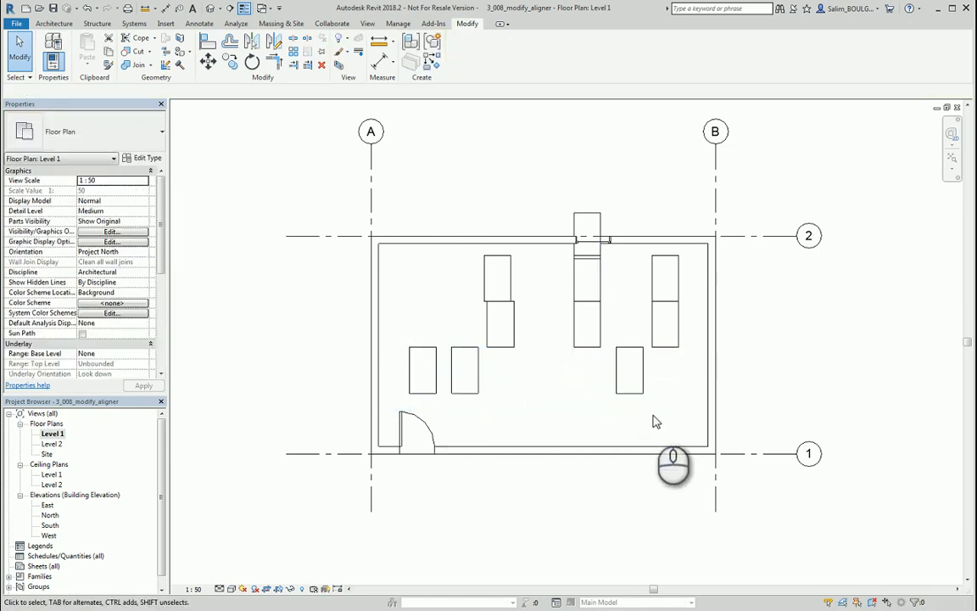
- Align the upper edge of the desk overlapping the window with the lower edge of the second-row desk in the same column
click(208, 43)
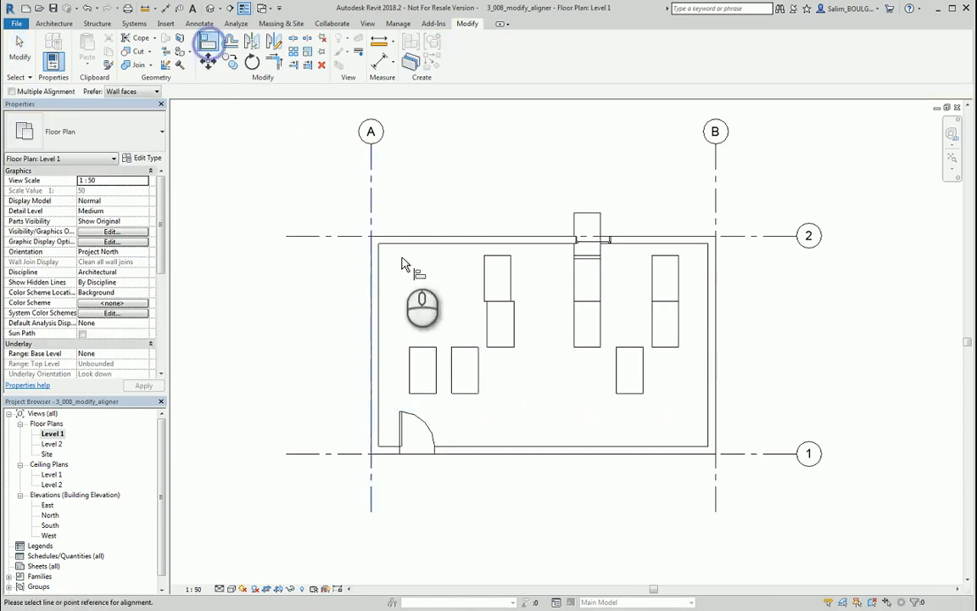
click(585, 346)
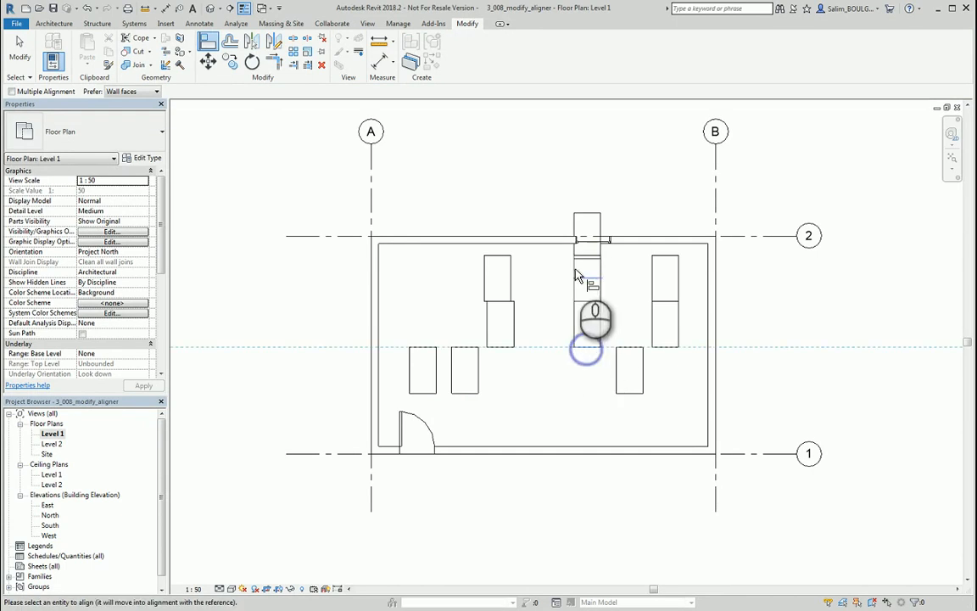
click(583, 222)
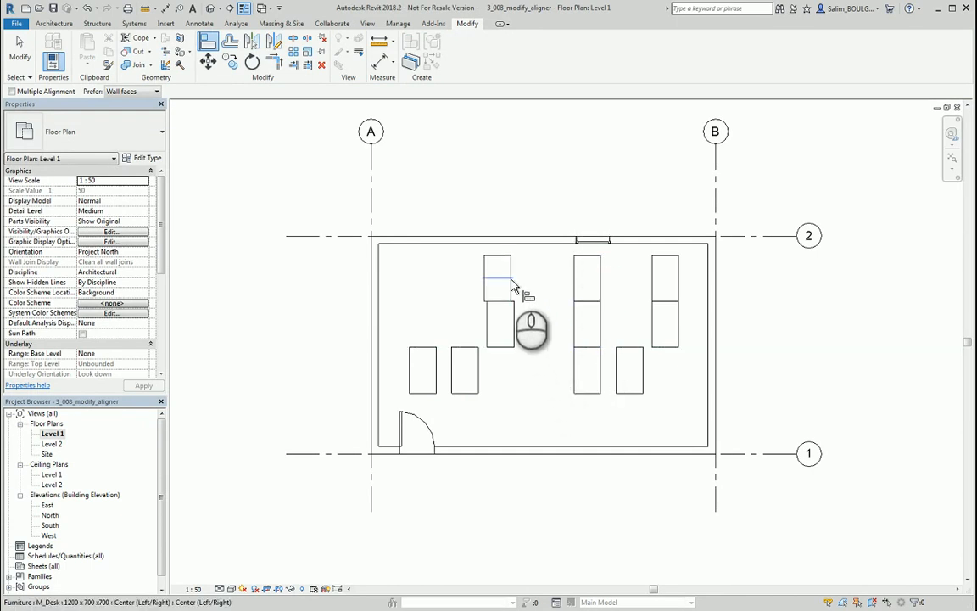
- Align the right edges of the second- and third-row desks in the column nearest grid B with the first-row desk's right edge
click(680, 273)
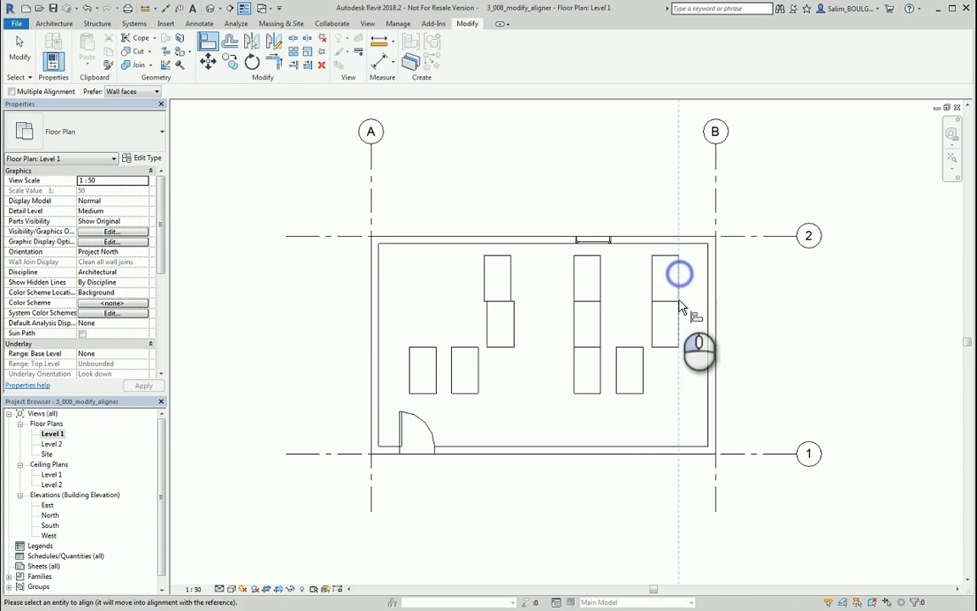
click(676, 328)
click(676, 328)
click(644, 371)
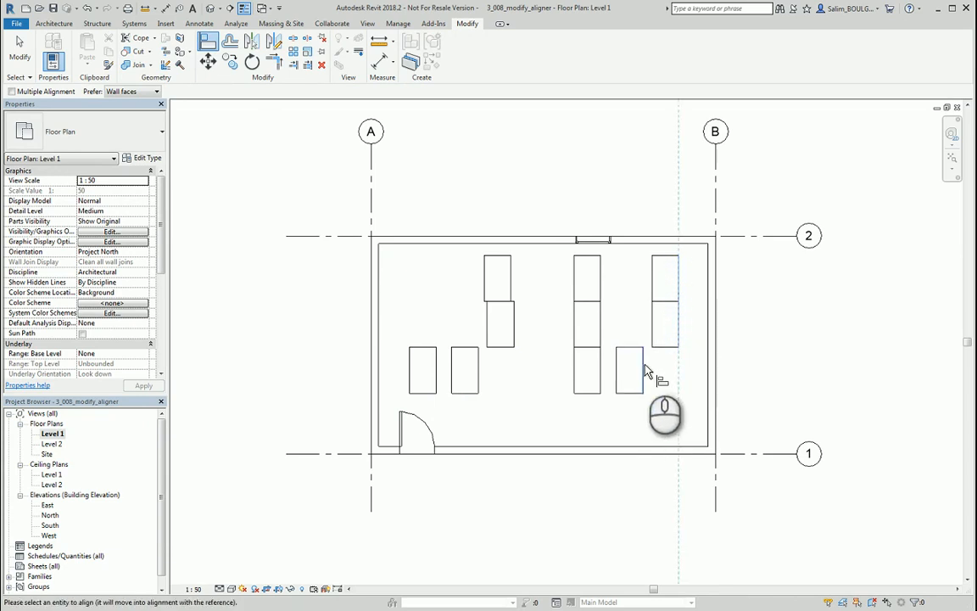
- Align the right edges of the second- and third-row desks in the column below the window with its first-row desk
click(599, 286)
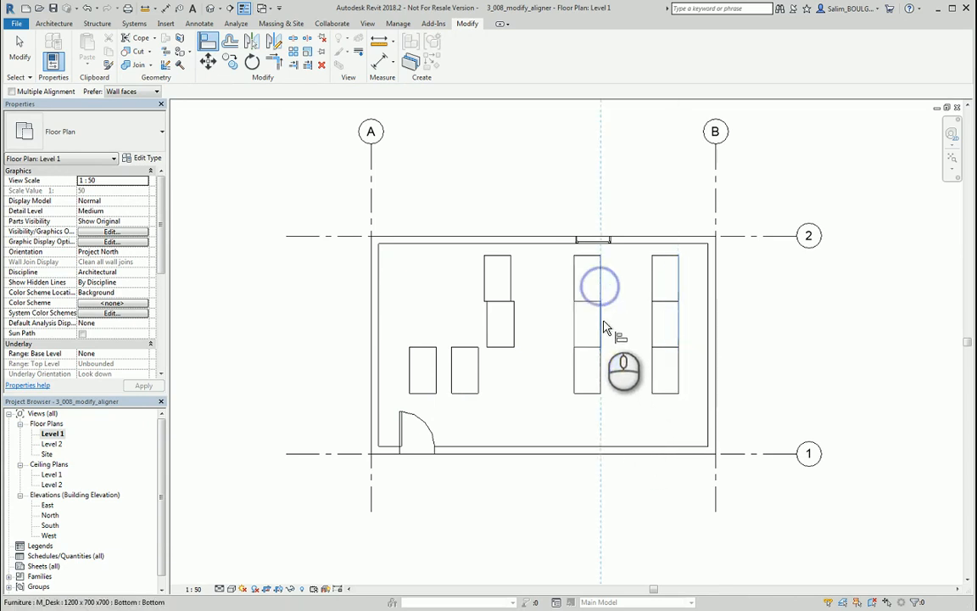
click(600, 322)
click(602, 328)
click(603, 366)
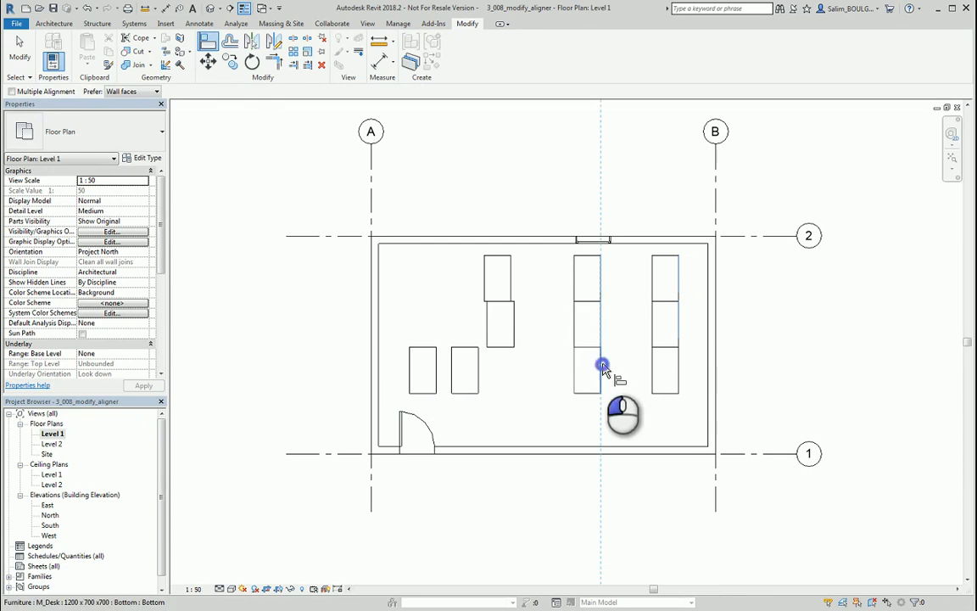
- Align the right edges of the second- and third-row desks with the first-row desk in the desk column closest to grid A
click(510, 269)
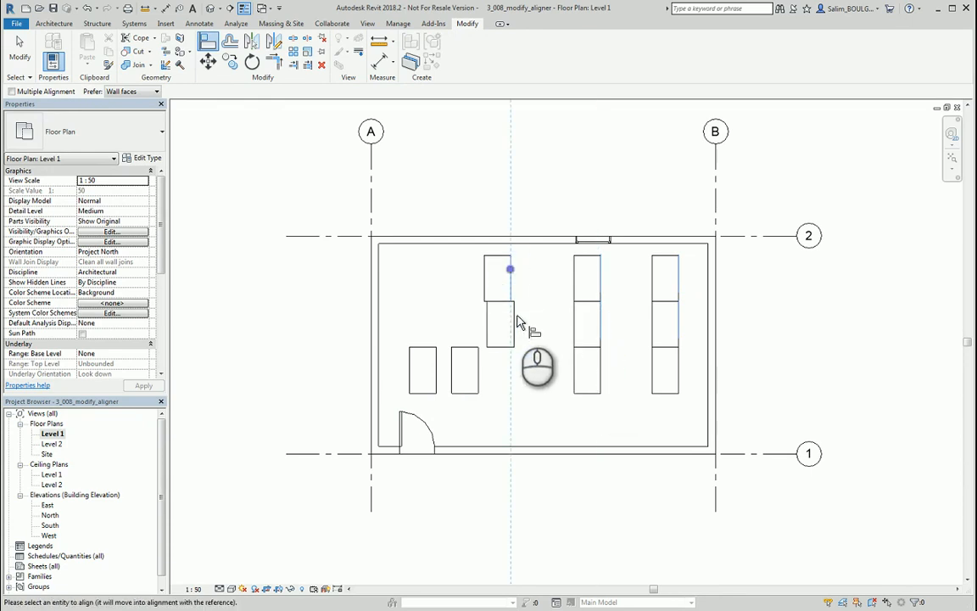
click(515, 318)
click(510, 332)
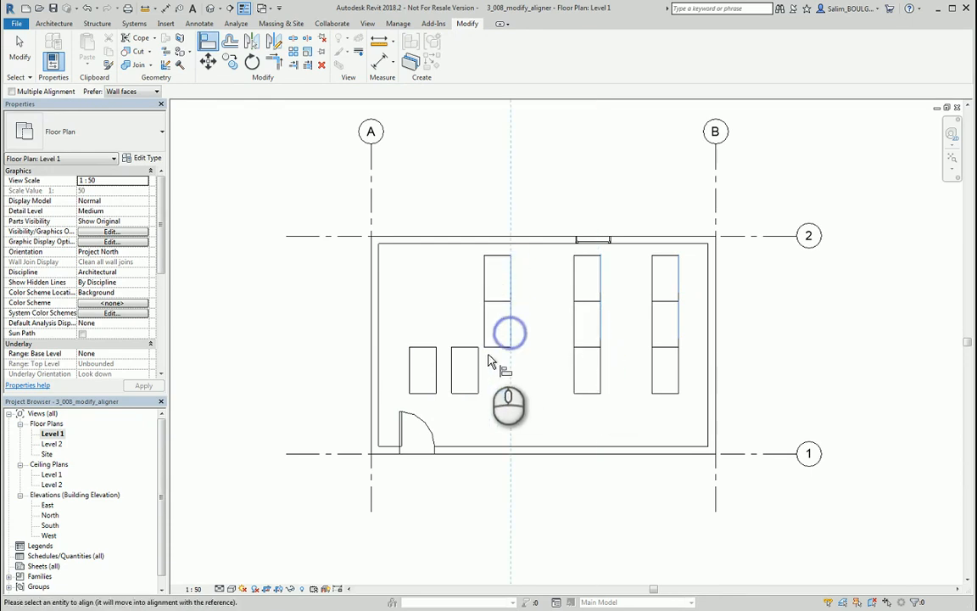
click(479, 367)
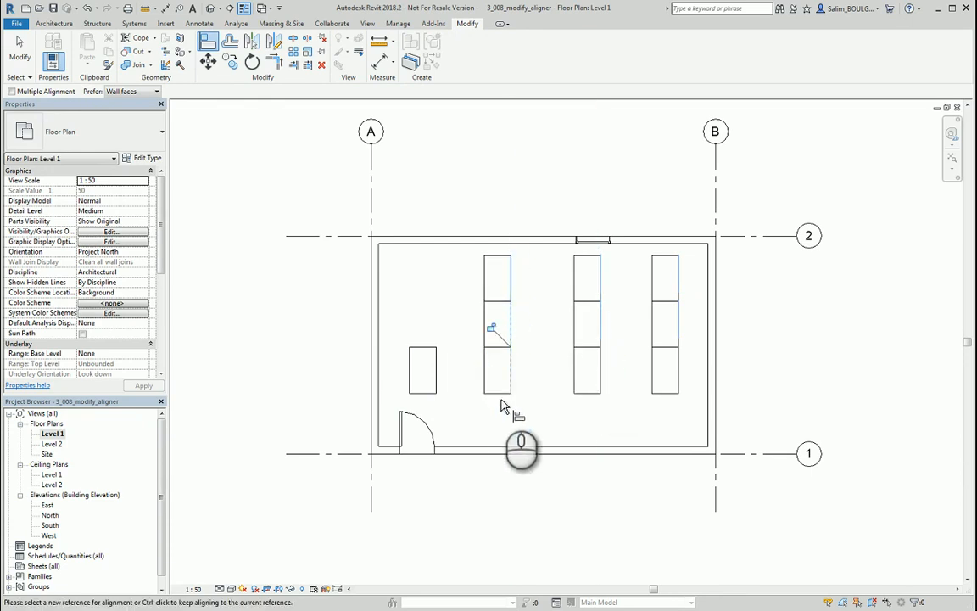
- Align the upper edge of the lone desk above the door with the upper edge of the second-row desks
click(493, 302)
click(428, 347)
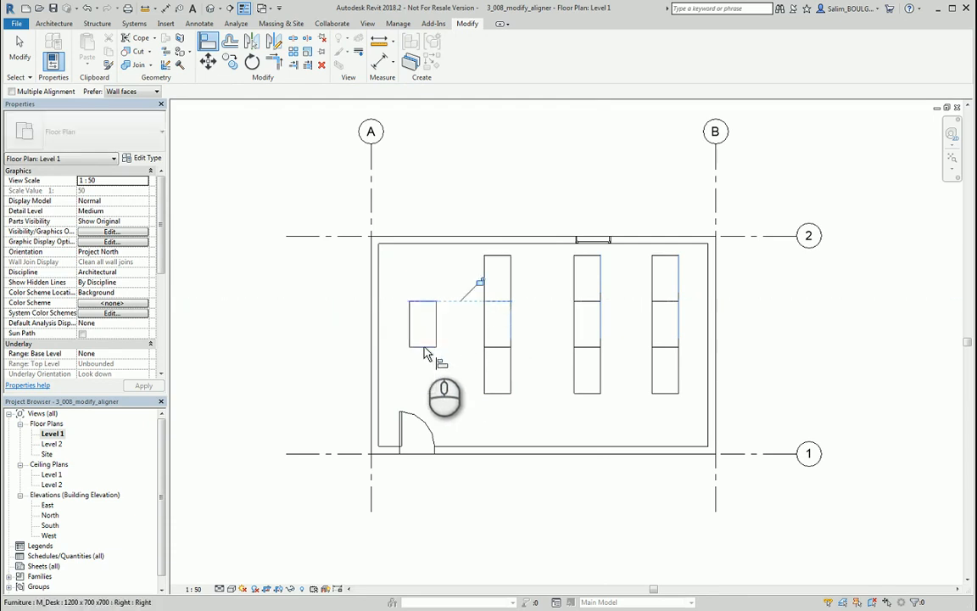
click(666, 418)
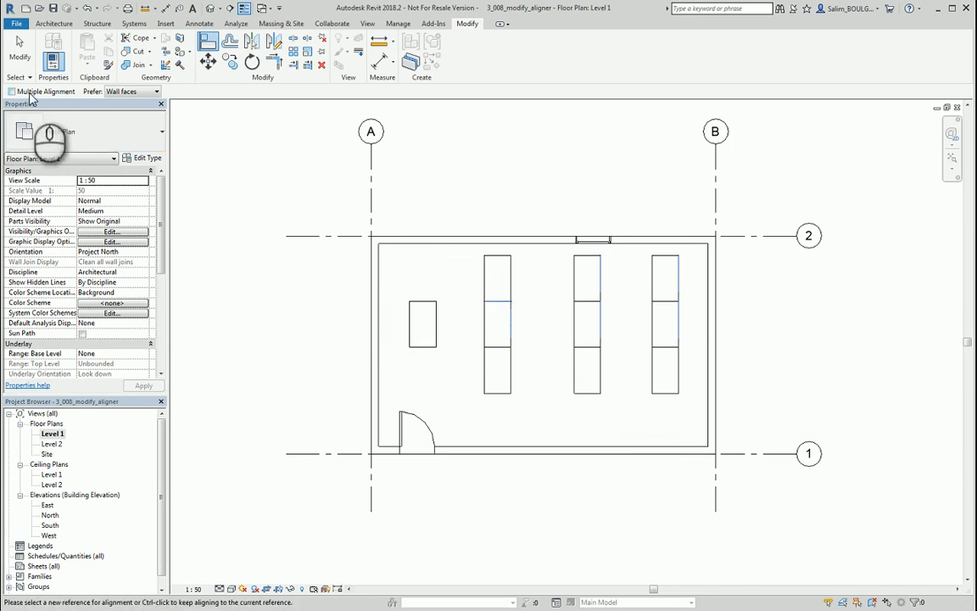
- Review the wall alignment preferences, keep Wall faces, and turn on Multiple Alignment for the Align tool
click(136, 93)
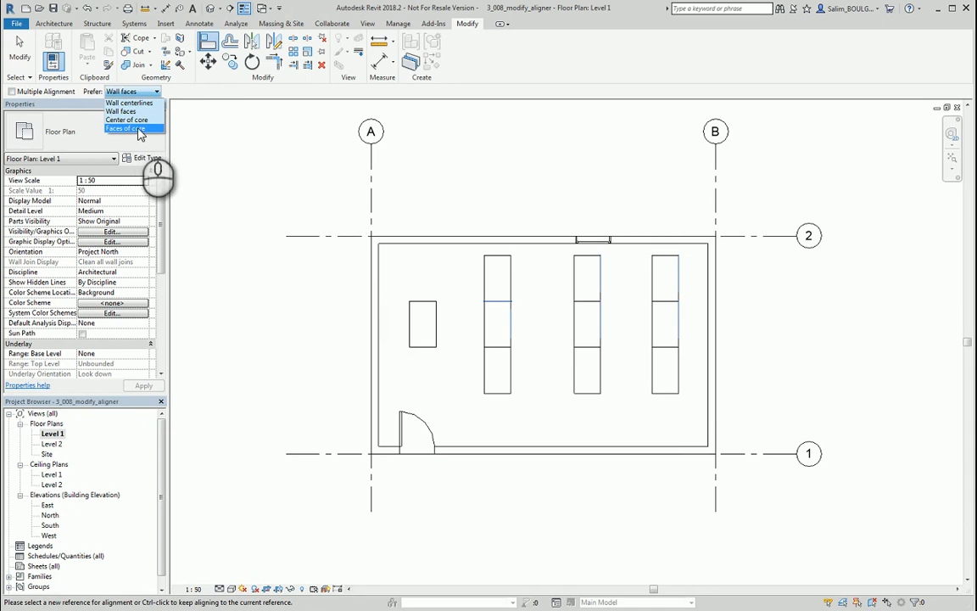
click(226, 146)
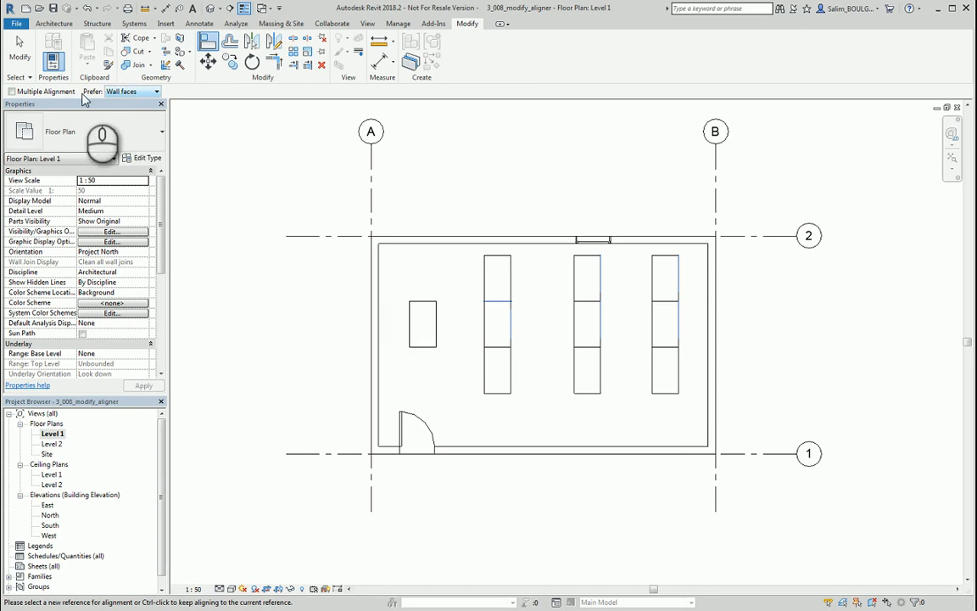
click(12, 91)
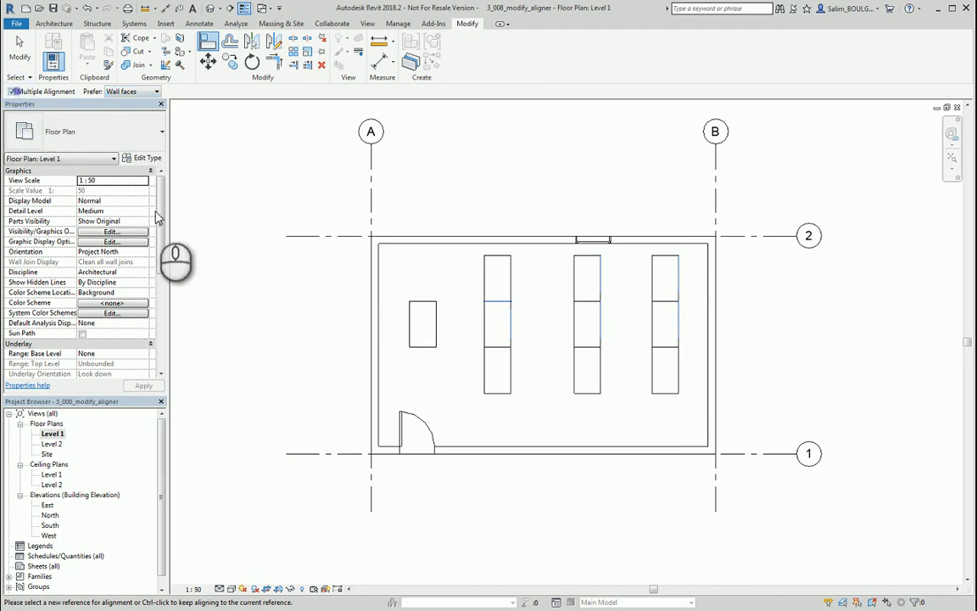
click(387, 353)
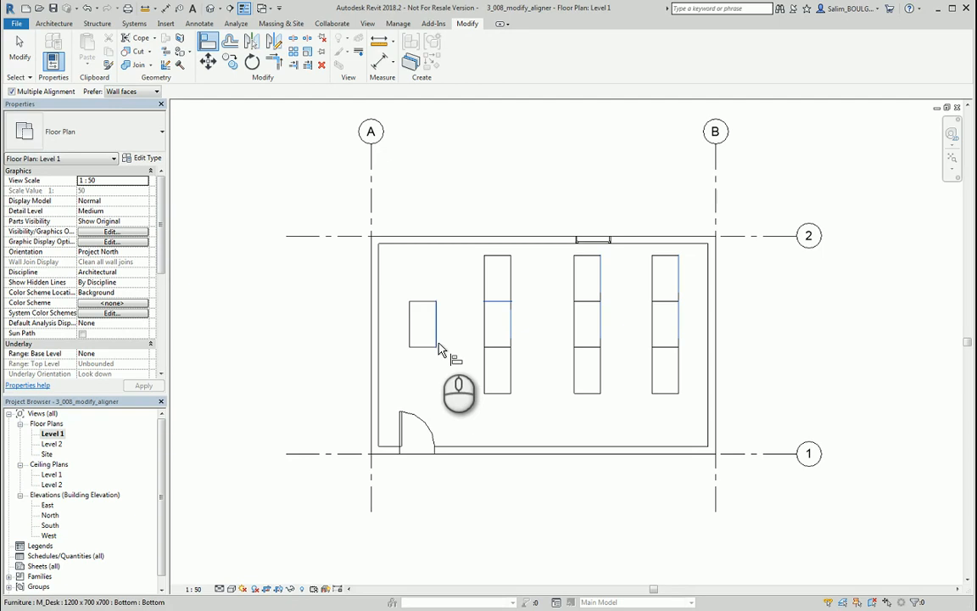
key(Escape)
key(Escape)
- Move the lone desk above the door straight up to about 0.7 m below the upper wall
click(426, 350)
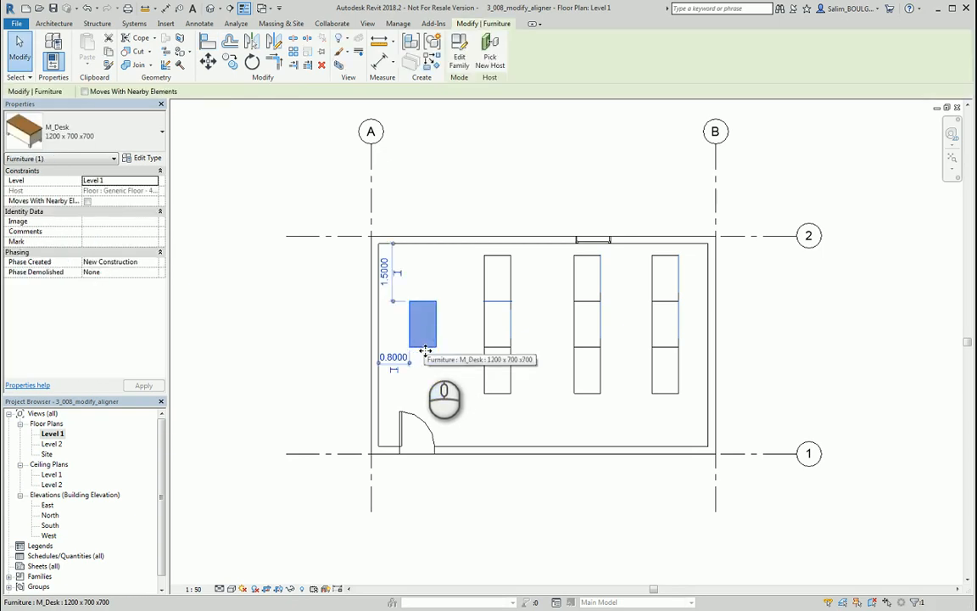
drag(426, 348, 424, 320)
click(435, 341)
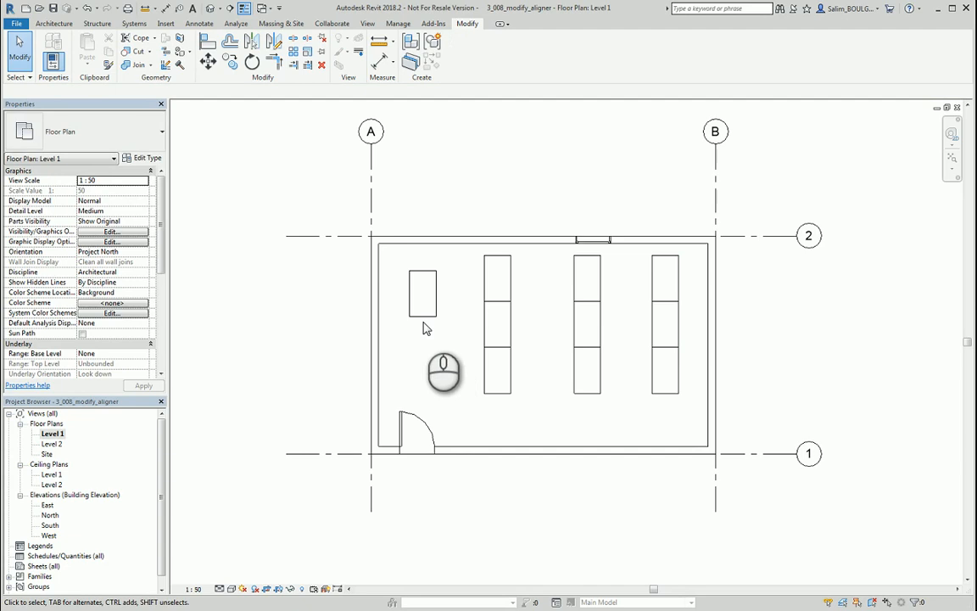
- Using the lone desk's lower edge as reference, align the second-row upper edges in two columns and the first-row desk's lower edge nearest grid B
click(208, 42)
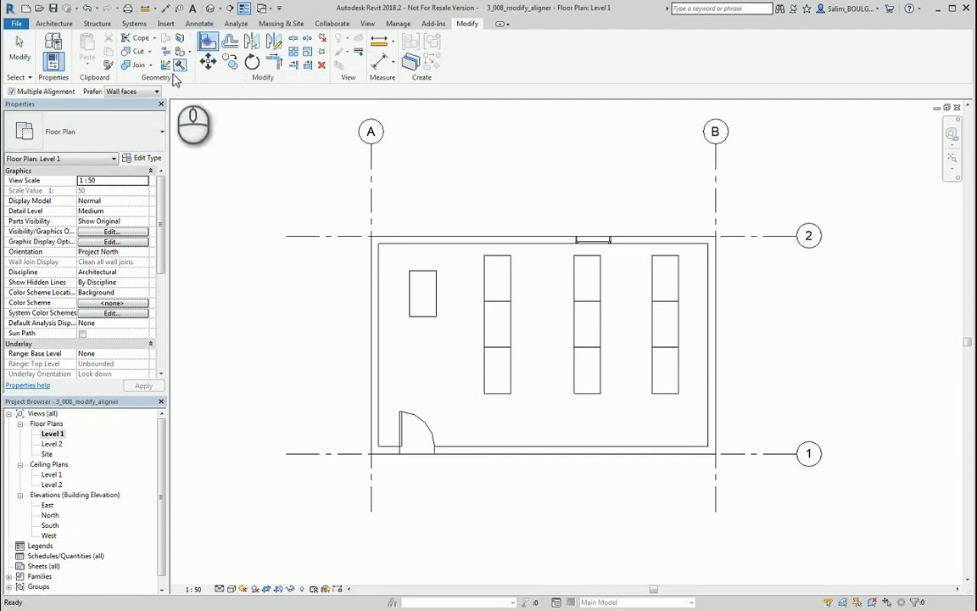
click(422, 315)
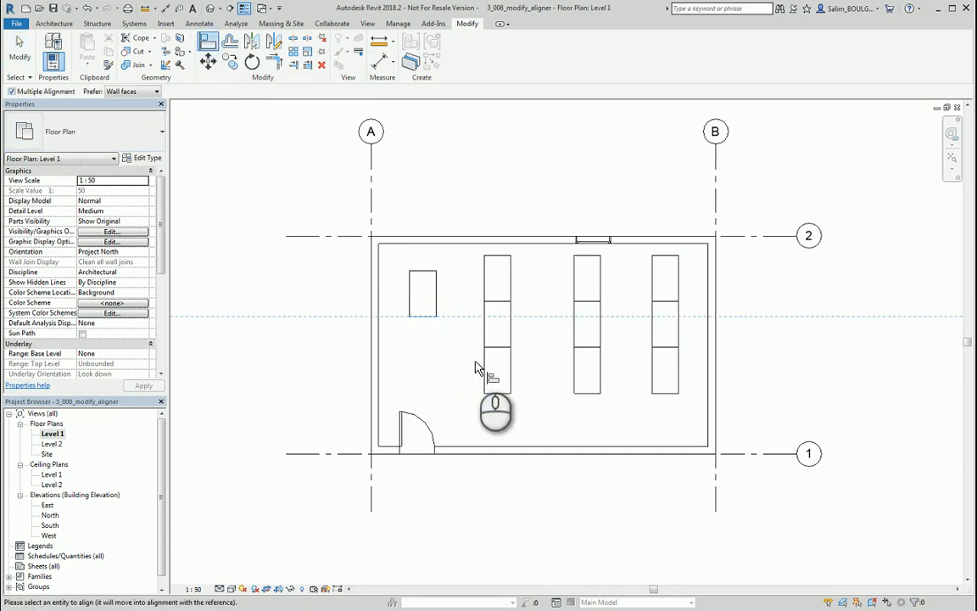
click(497, 302)
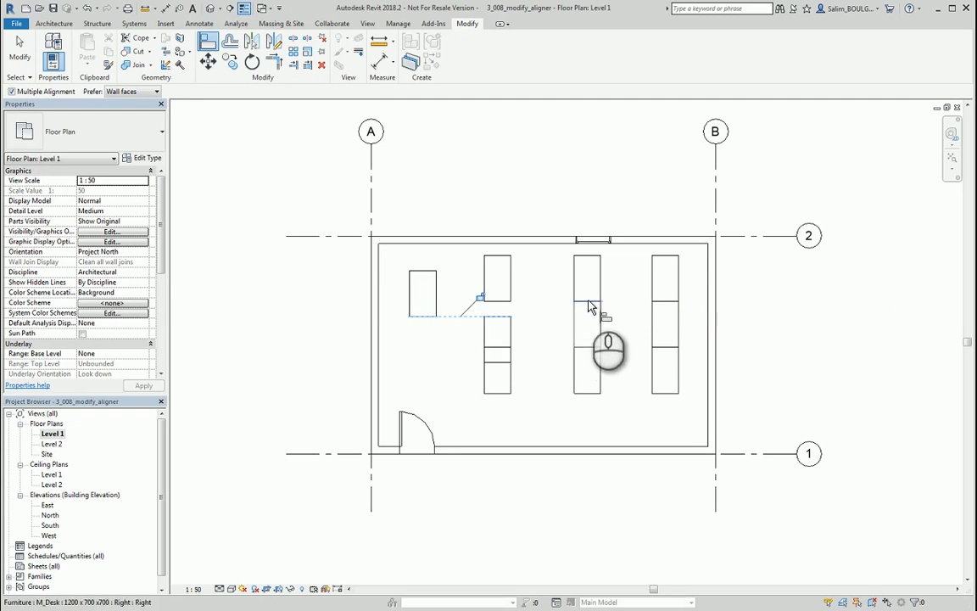
click(587, 304)
click(662, 303)
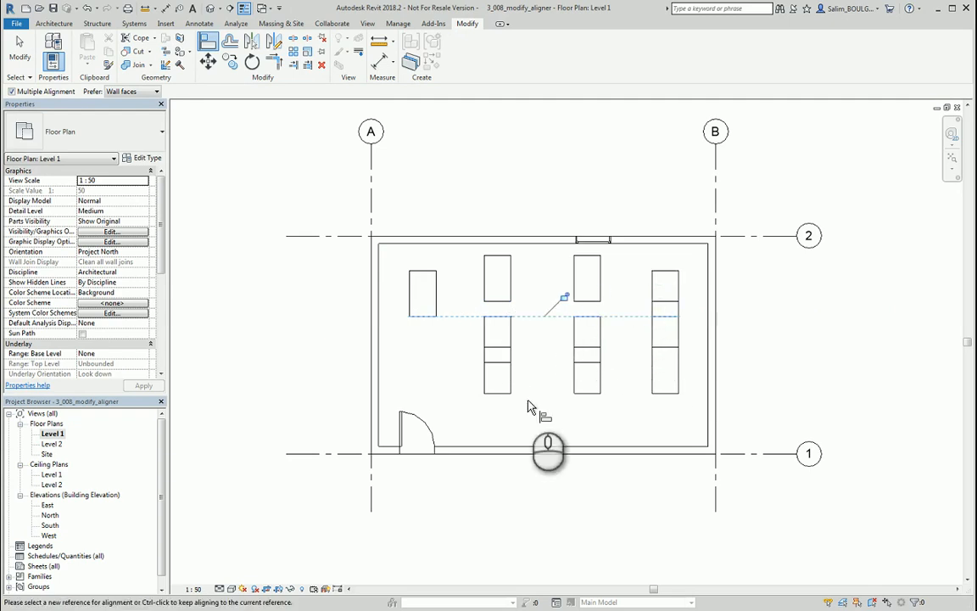
- Align the upper edges of the third-row desks in two columns and the second-row desk nearest grid B with the shifted second-row desk's lower edge
click(208, 42)
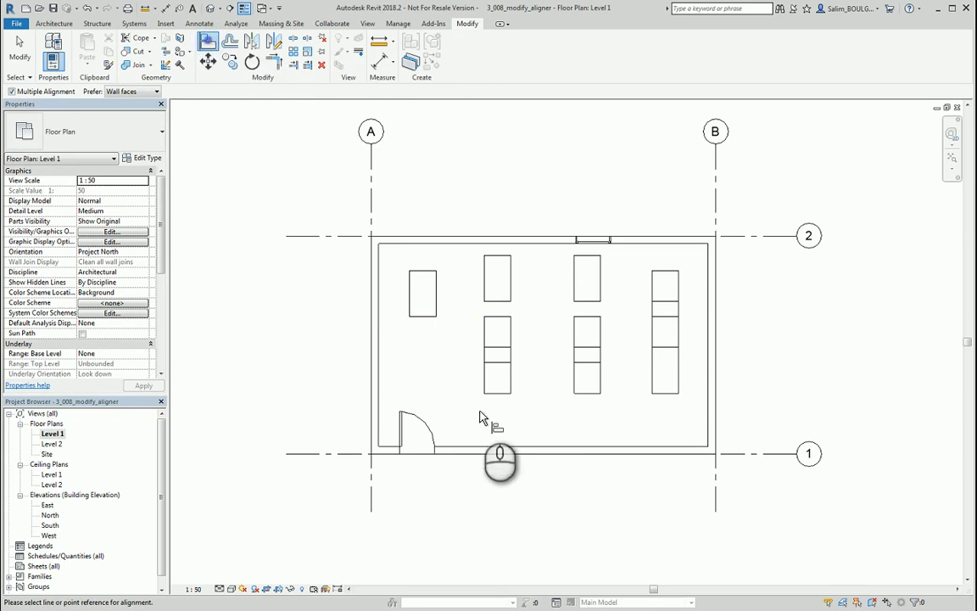
click(497, 364)
click(499, 349)
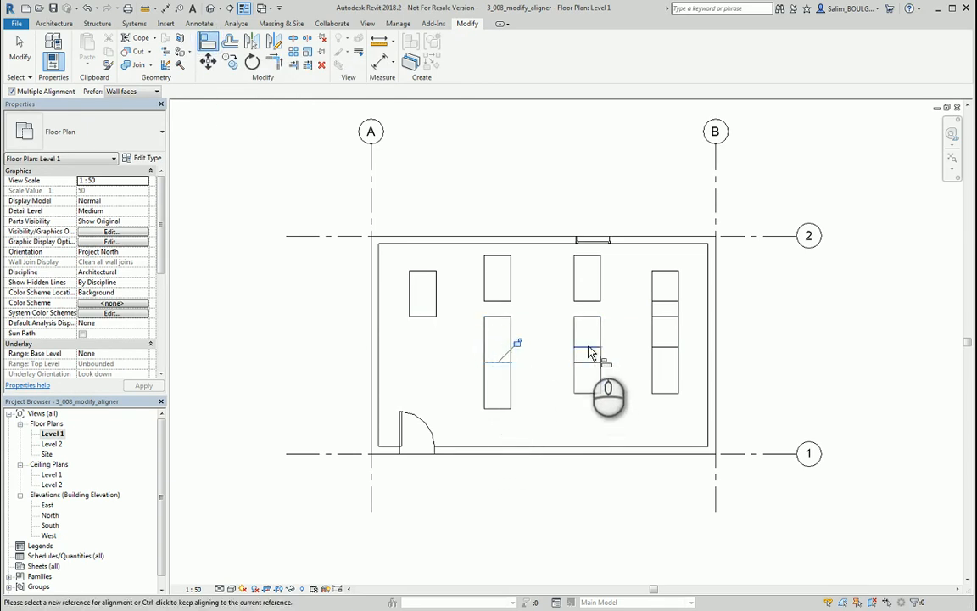
click(591, 346)
click(664, 302)
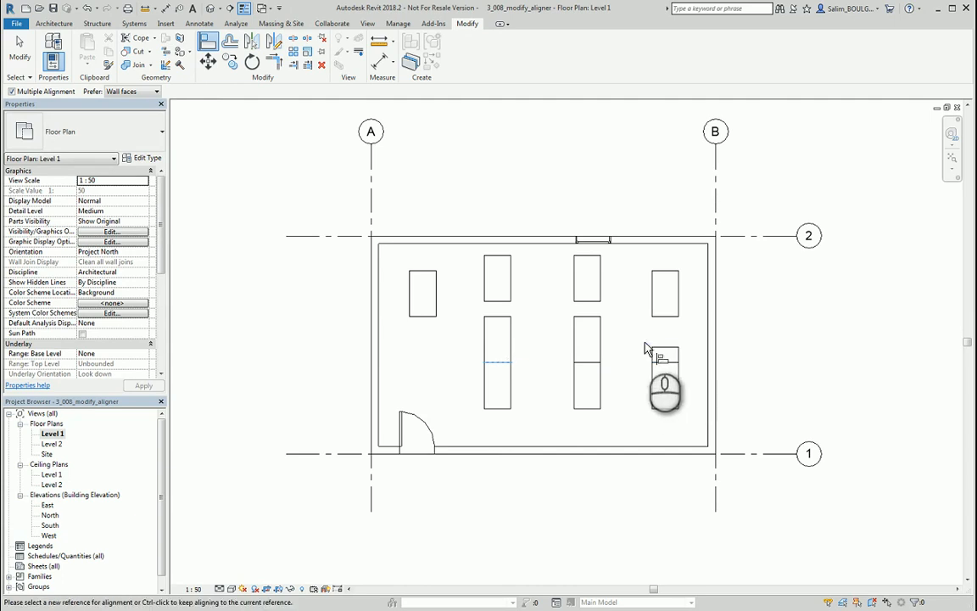
key(Escape)
key(Escape)
- Align the upper edge of the overlapping desk nearest grid B and the lower edge of the desk below the window with the second row's upper edge
click(208, 43)
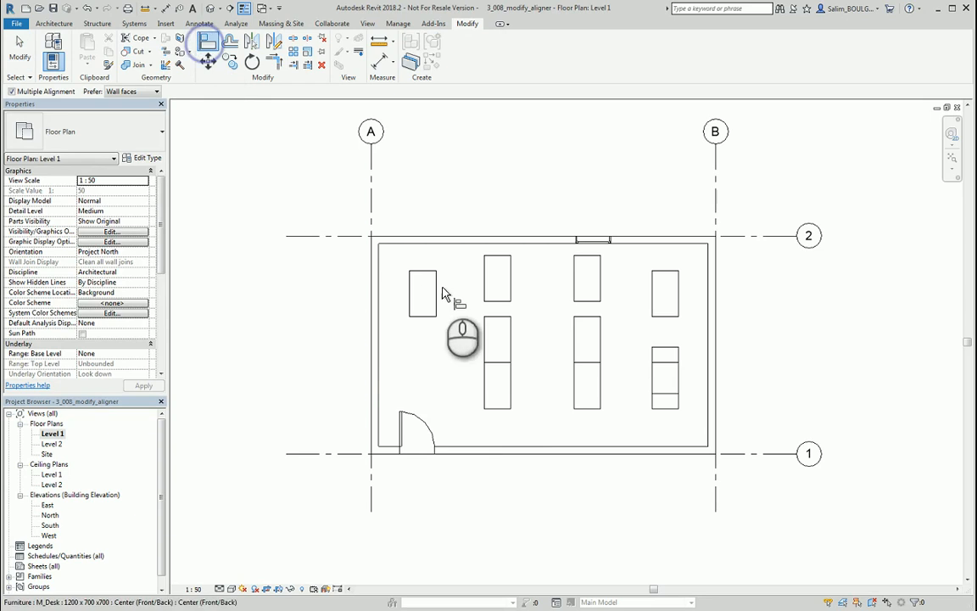
click(500, 318)
click(663, 347)
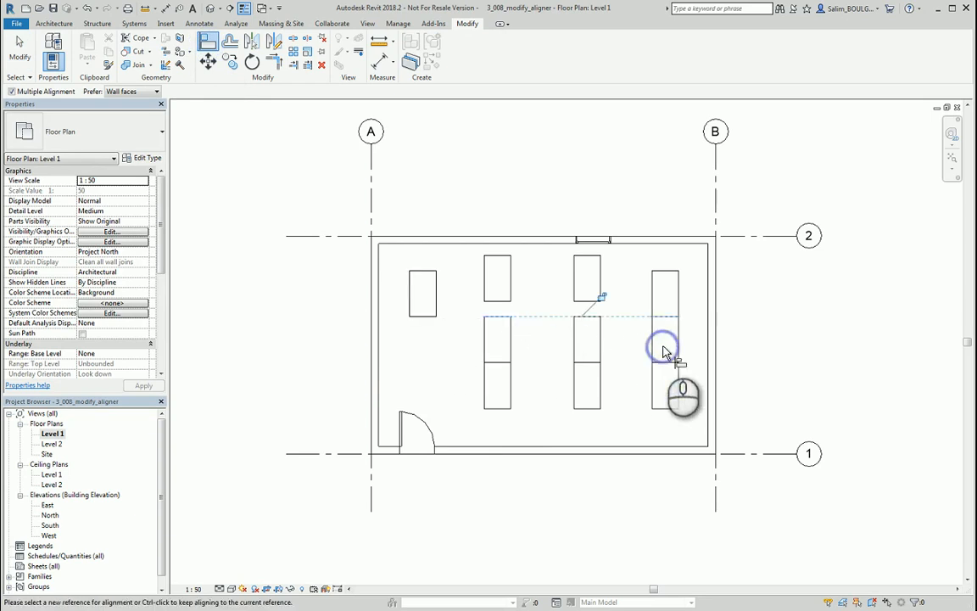
click(591, 302)
scroll(547, 352, up, 1)
key(Escape)
- Unpin the first-row desk that sits too close to the upper wall and align its lower edge with the second-row desk's upper edge
click(496, 287)
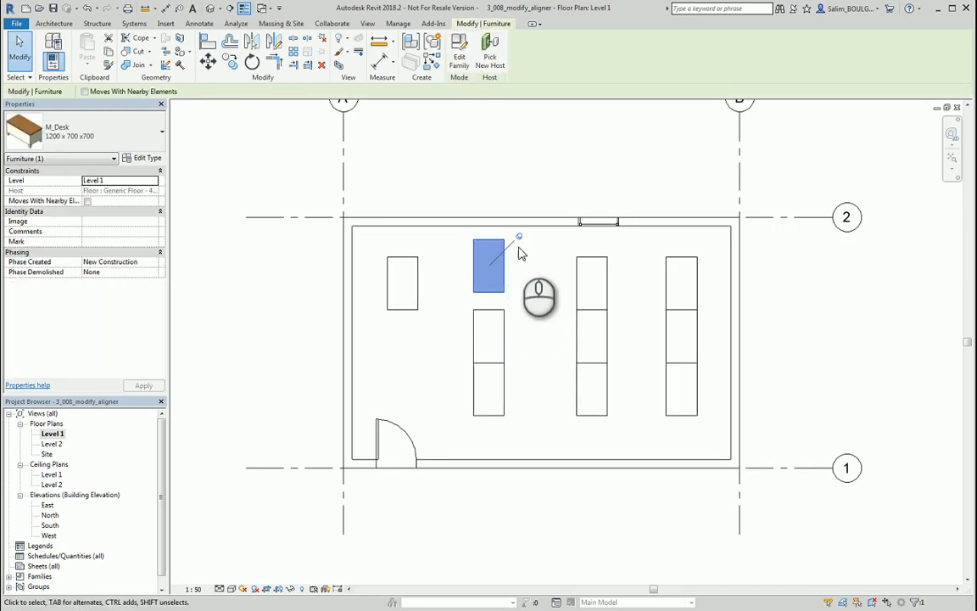
click(519, 237)
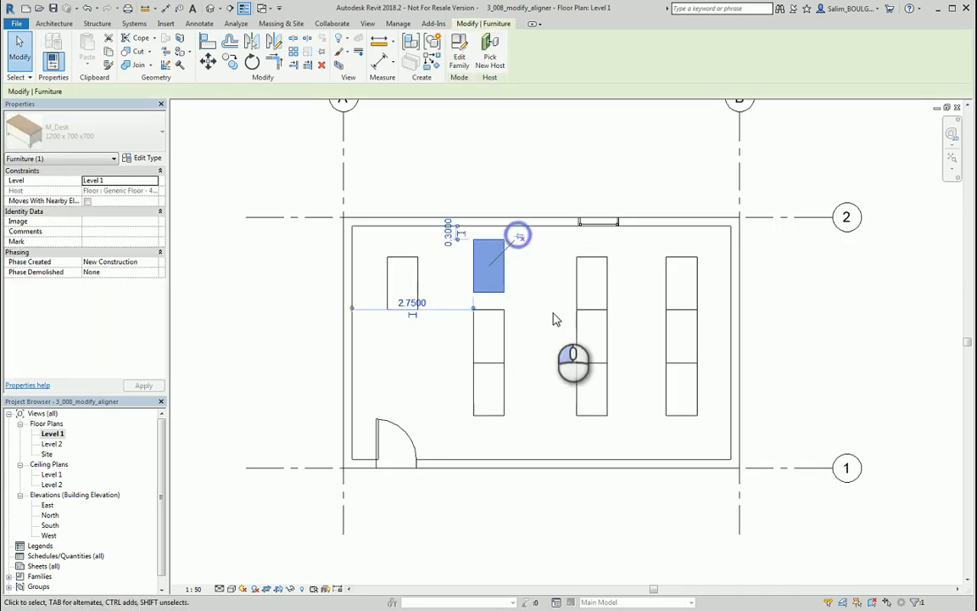
key(Escape)
click(207, 52)
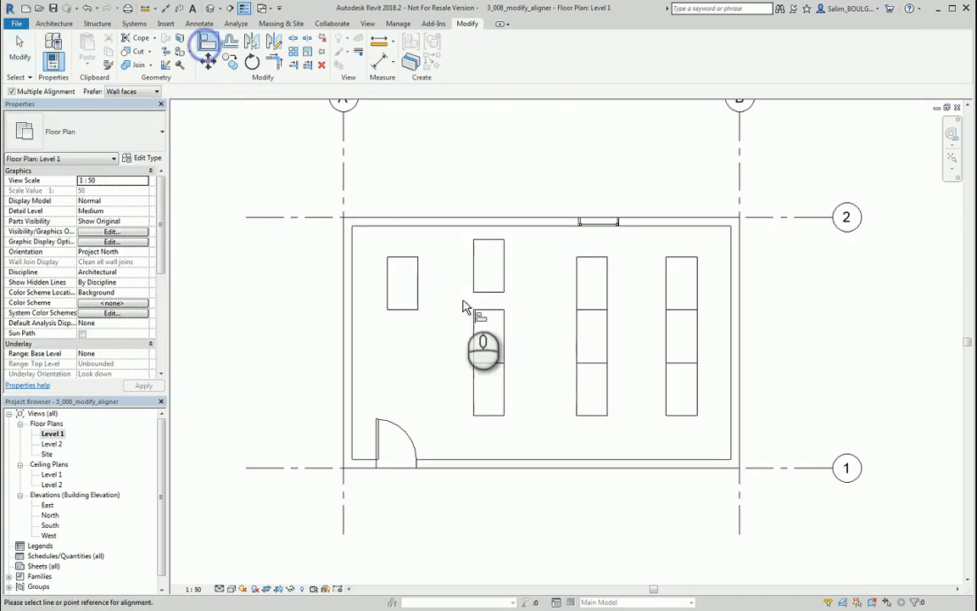
click(486, 309)
click(486, 291)
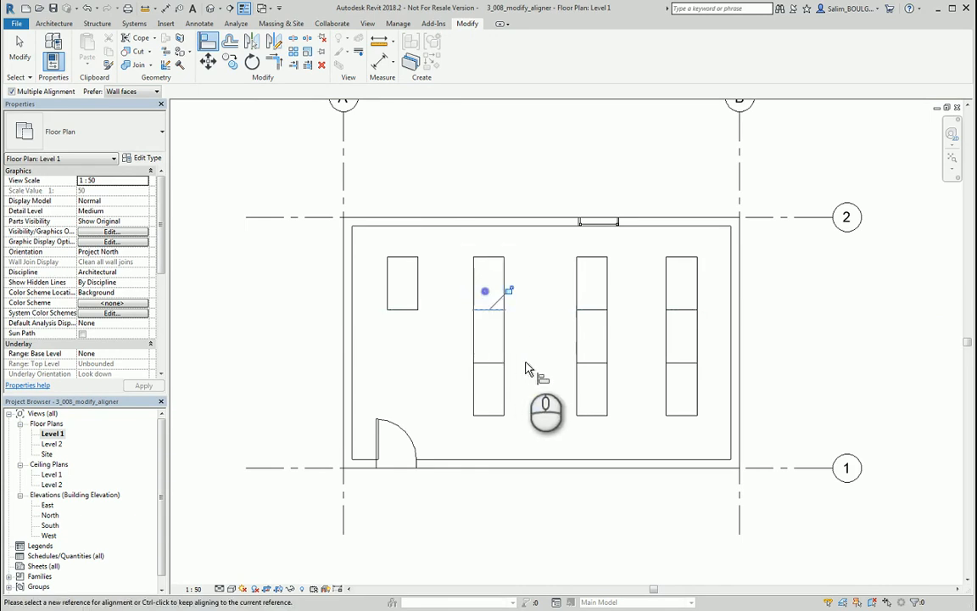
click(530, 358)
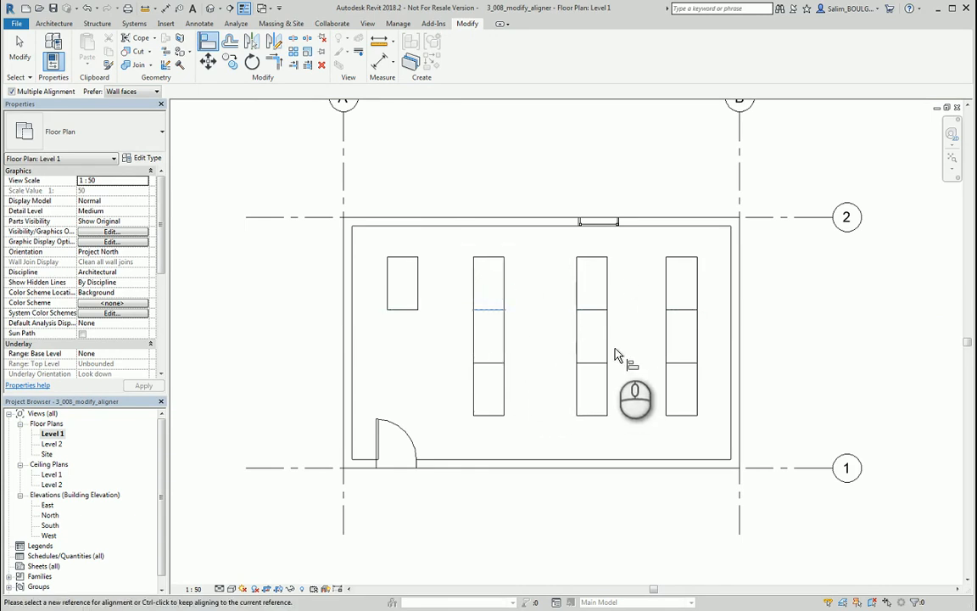
key(Escape)
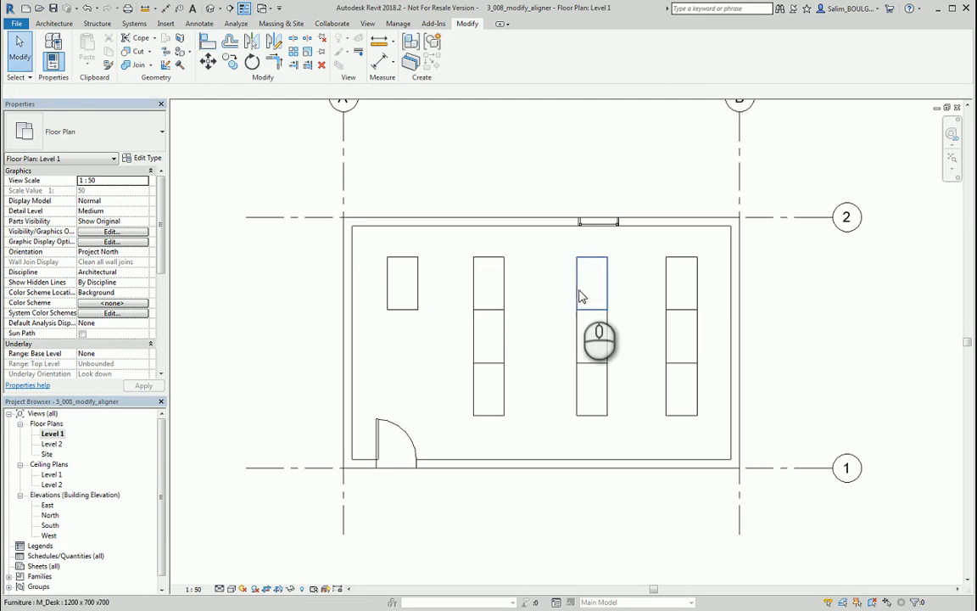
- Measure the gaps between the three full desk columns by moving the temporary dimensions' witness lines from the wall to the neighbouring column's edge
click(579, 288)
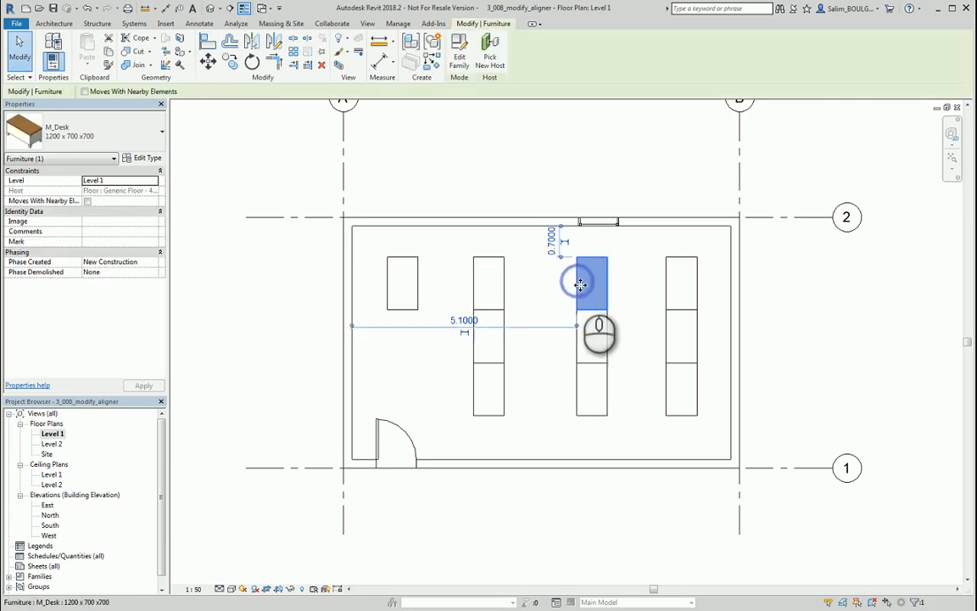
click(354, 329)
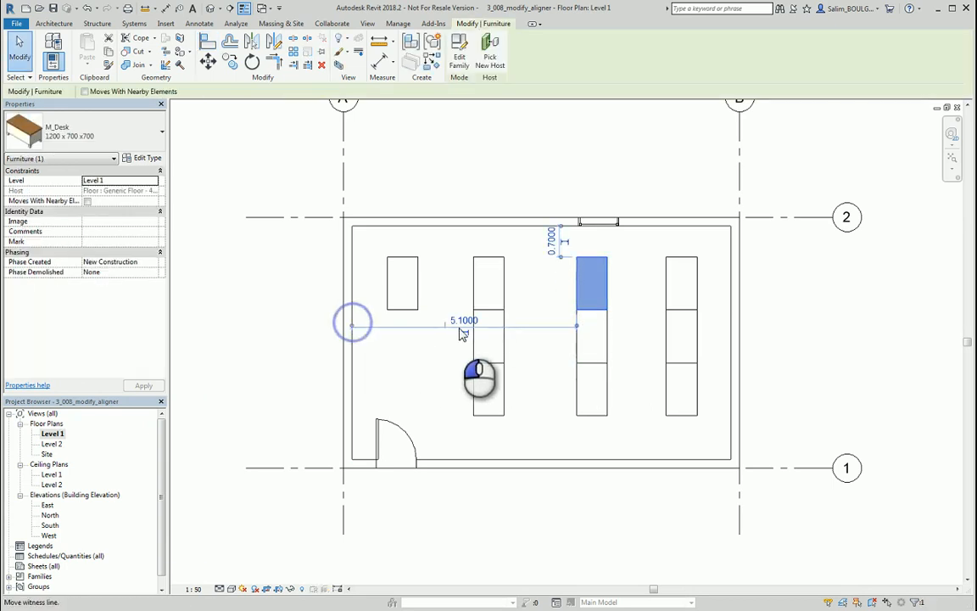
click(507, 328)
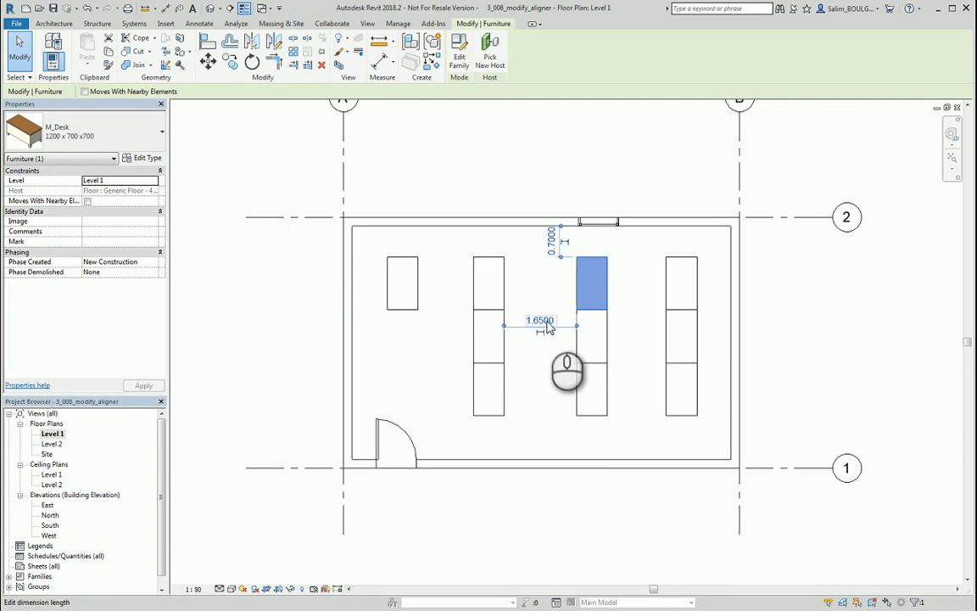
click(670, 335)
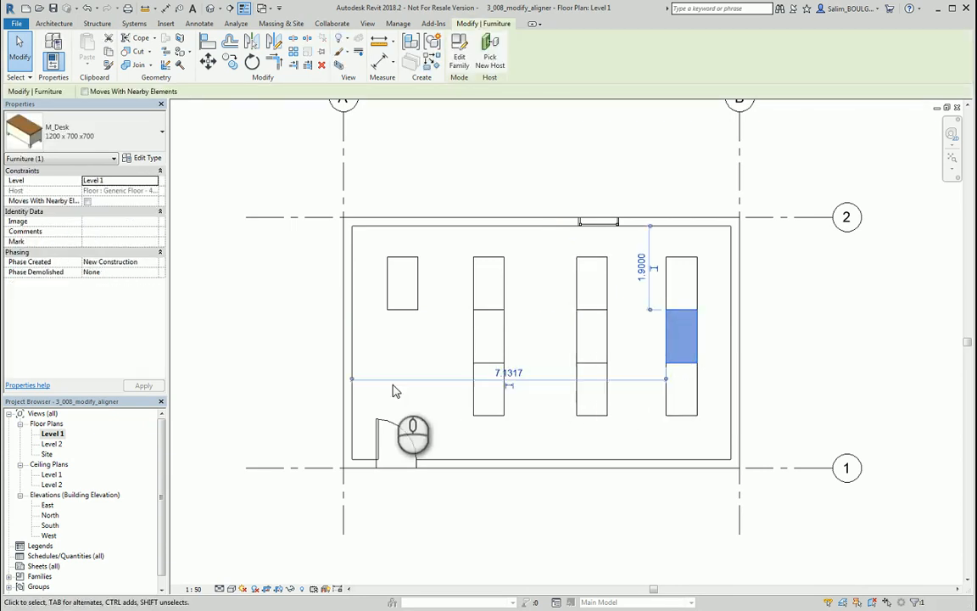
drag(357, 384, 609, 388)
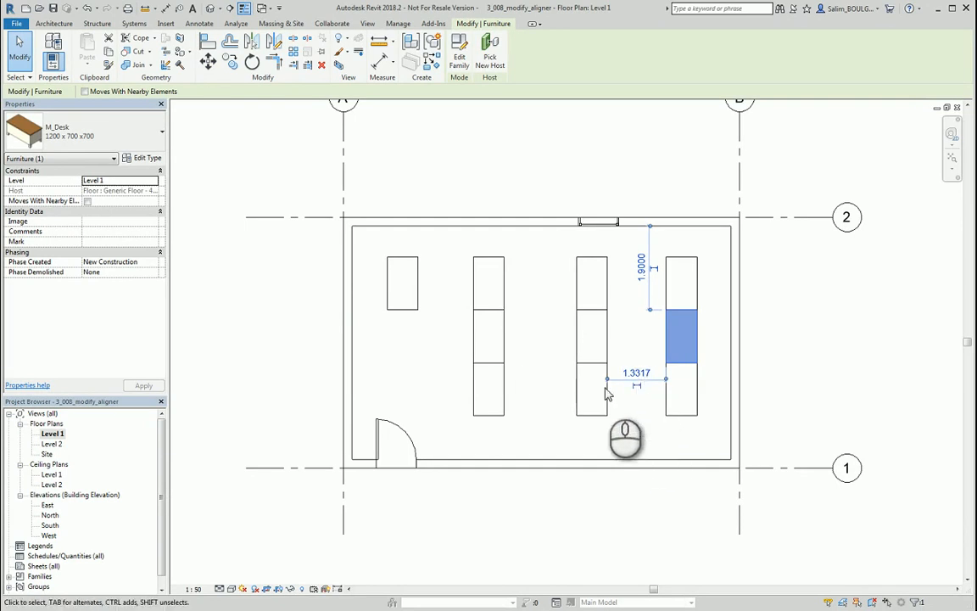
- Move the second-row desk in the column below the window so its gap to the neighbouring column on the grid A side is 1.40
key(Escape)
click(579, 338)
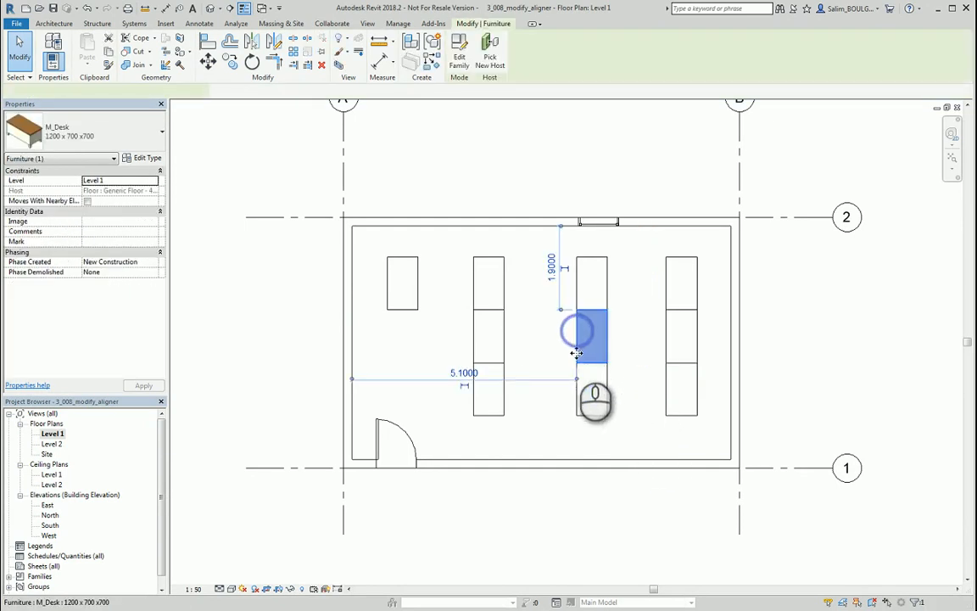
drag(352, 379, 505, 381)
click(543, 373)
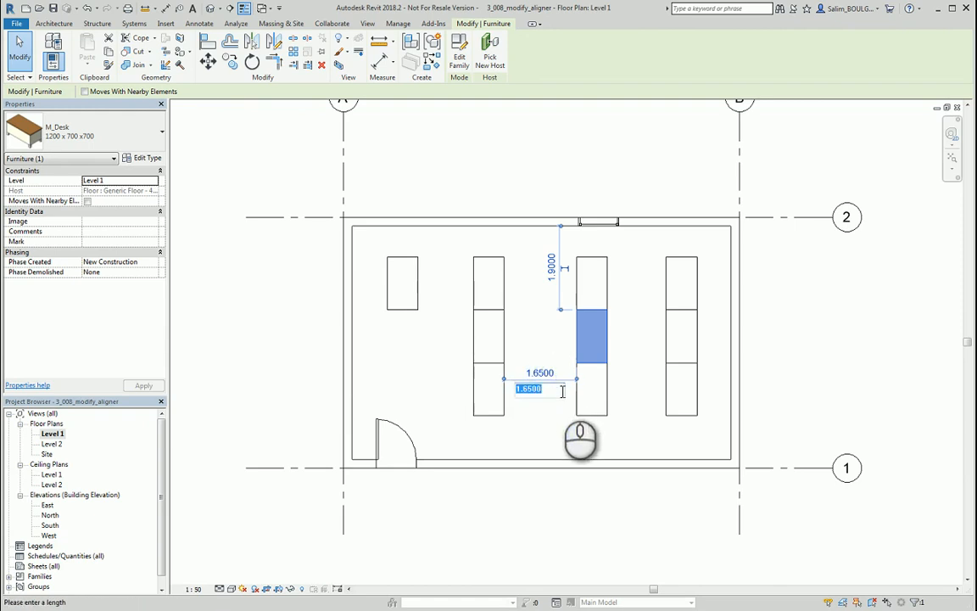
text(1.40)
key(Return)
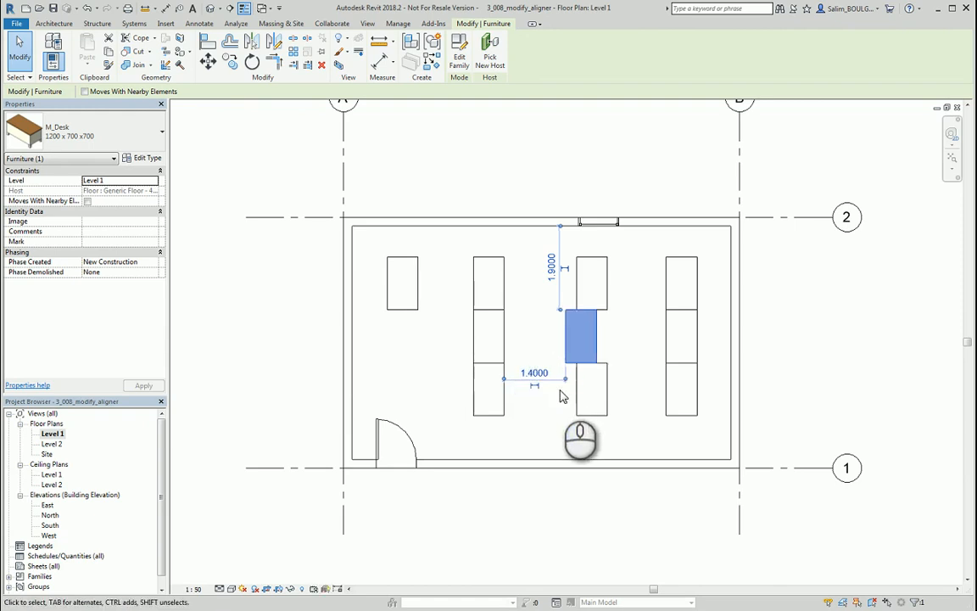
click(617, 342)
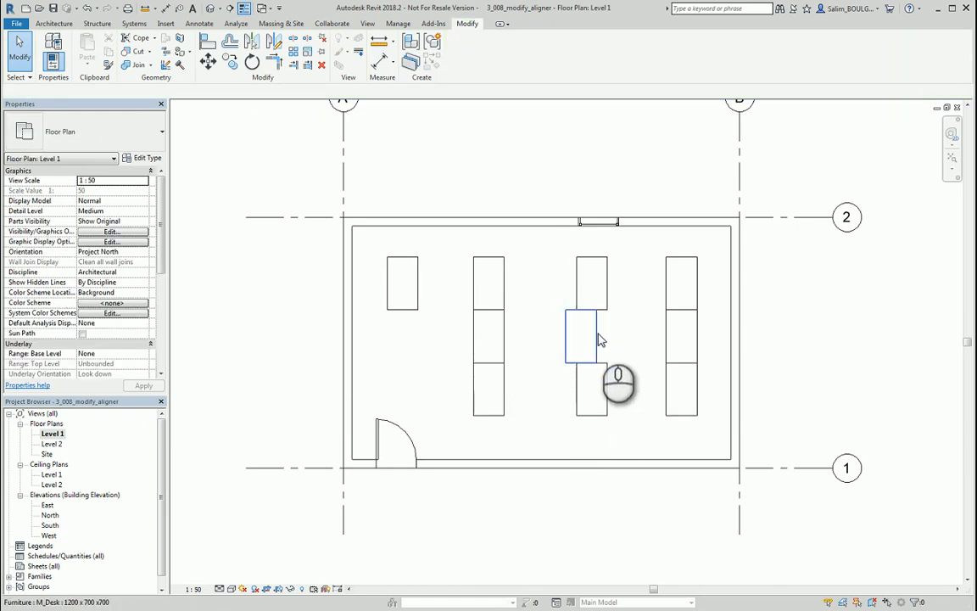
- Pin the shifted second-row desk in the column below the window
click(594, 336)
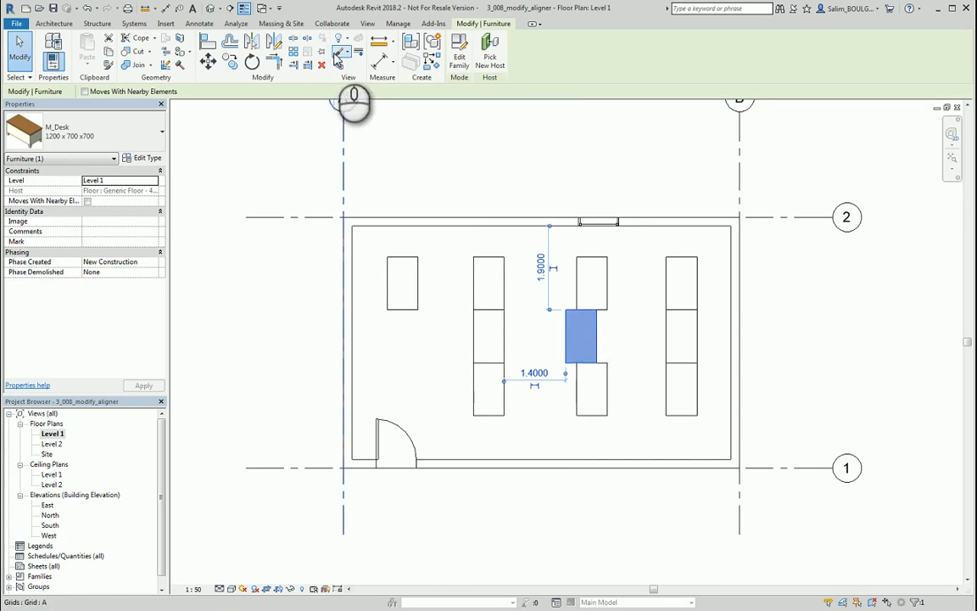
click(322, 51)
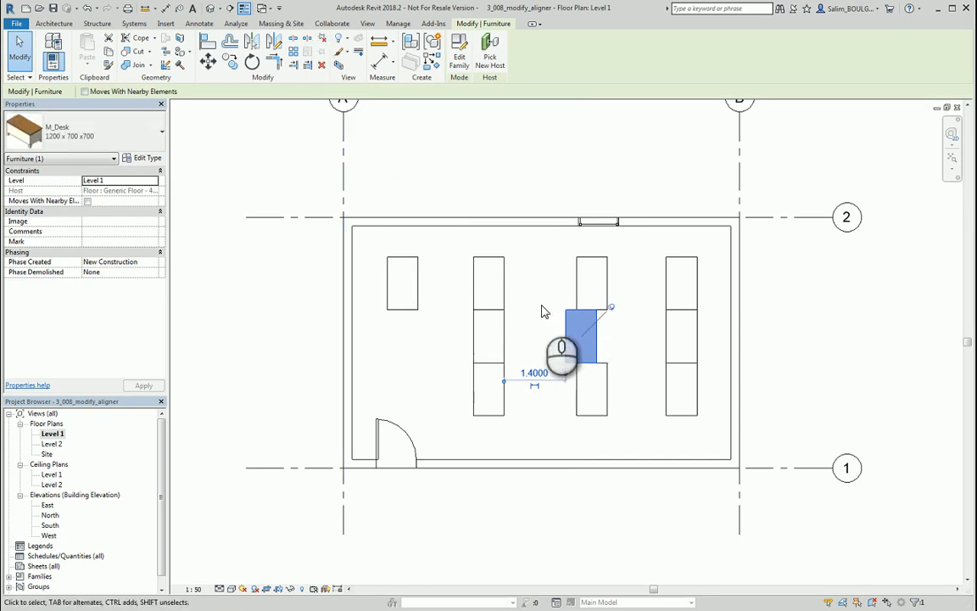
click(425, 180)
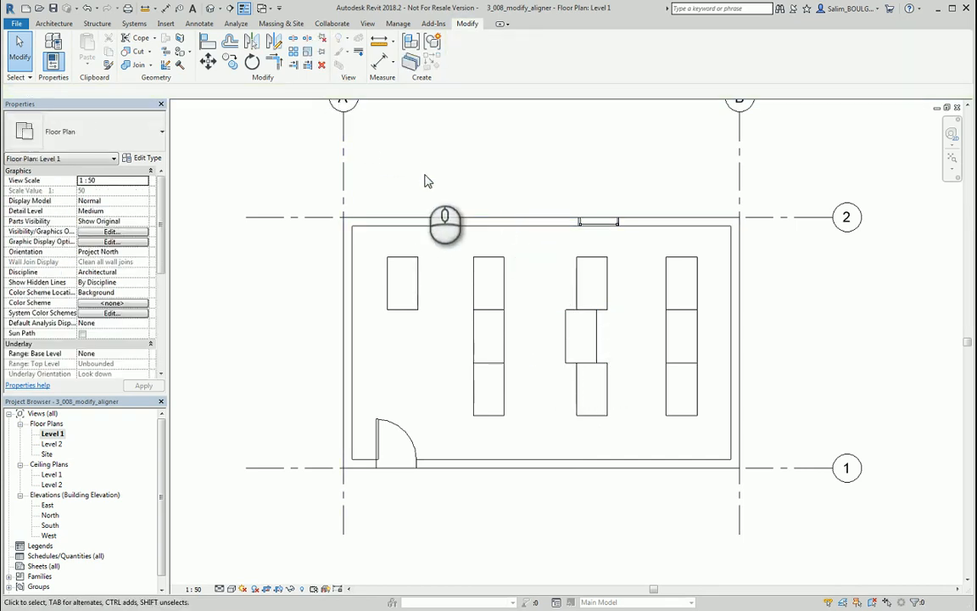
- Align the left edges of the first- and third-row desks below the window with the pinned desk's left edge, locking both alignments
click(208, 40)
click(565, 327)
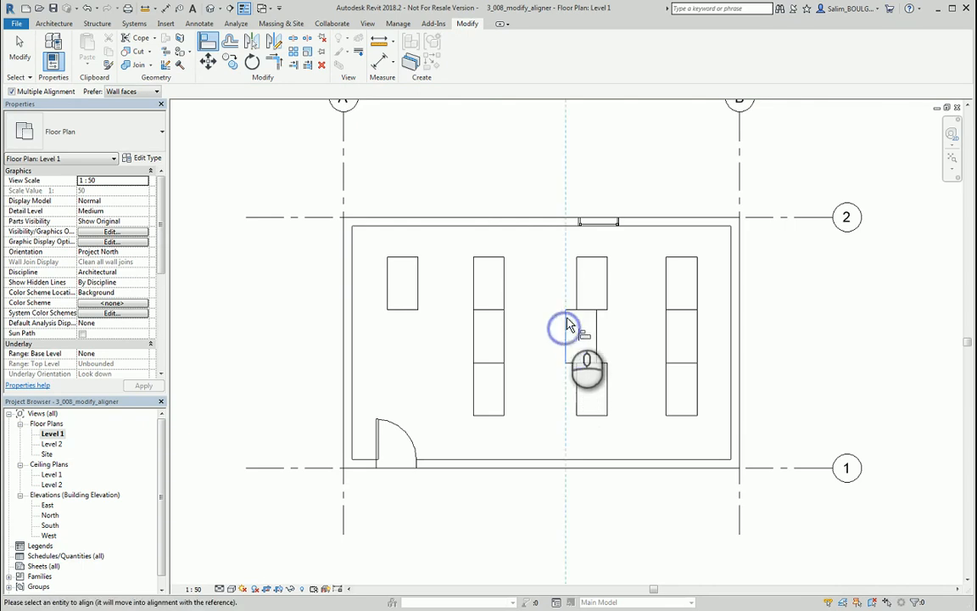
click(576, 289)
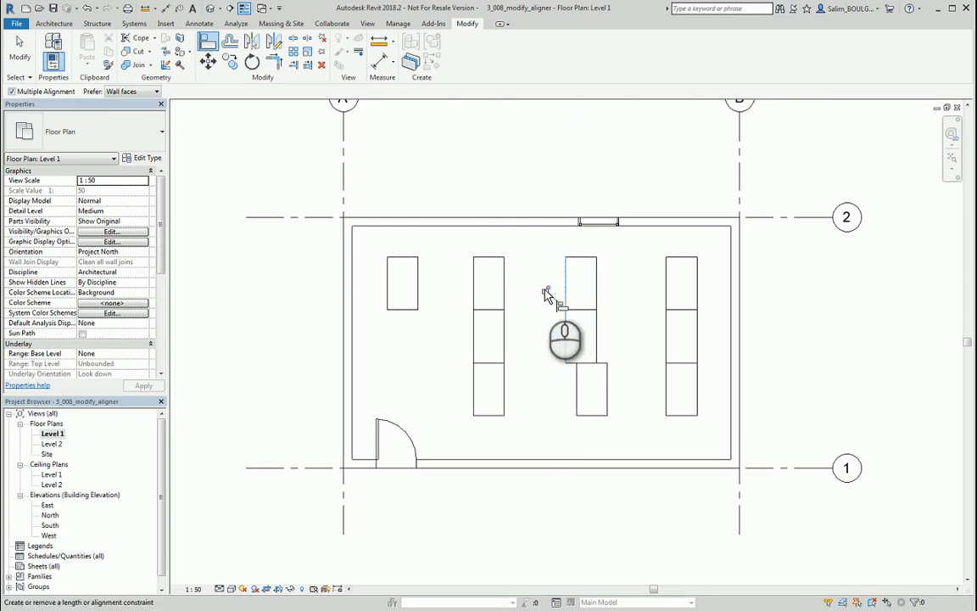
click(546, 291)
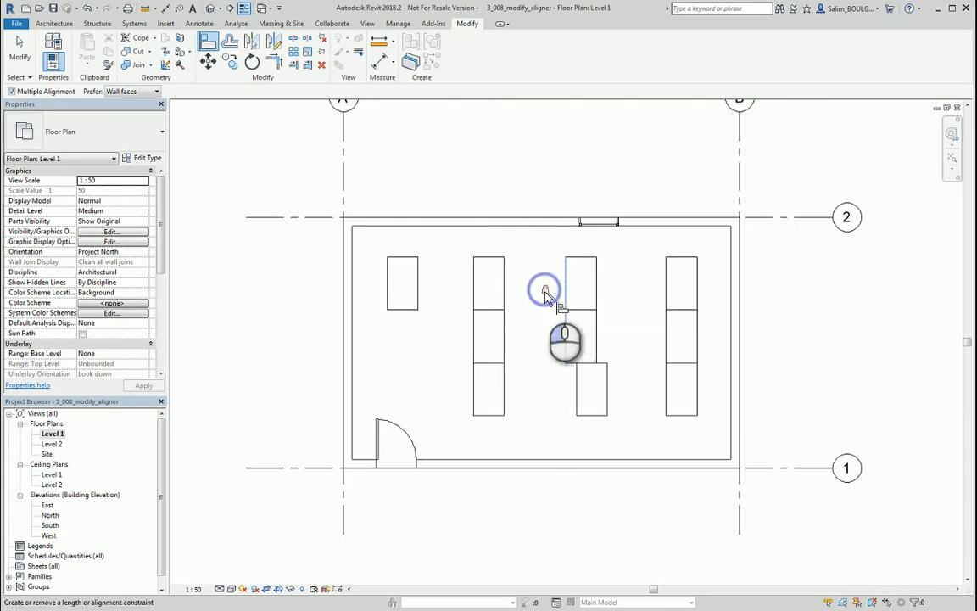
click(578, 388)
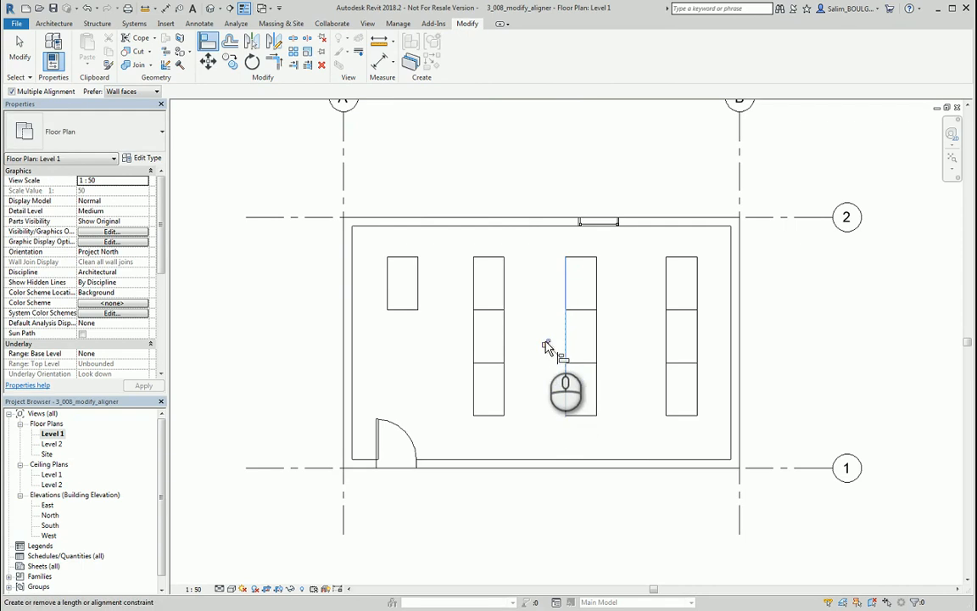
click(545, 343)
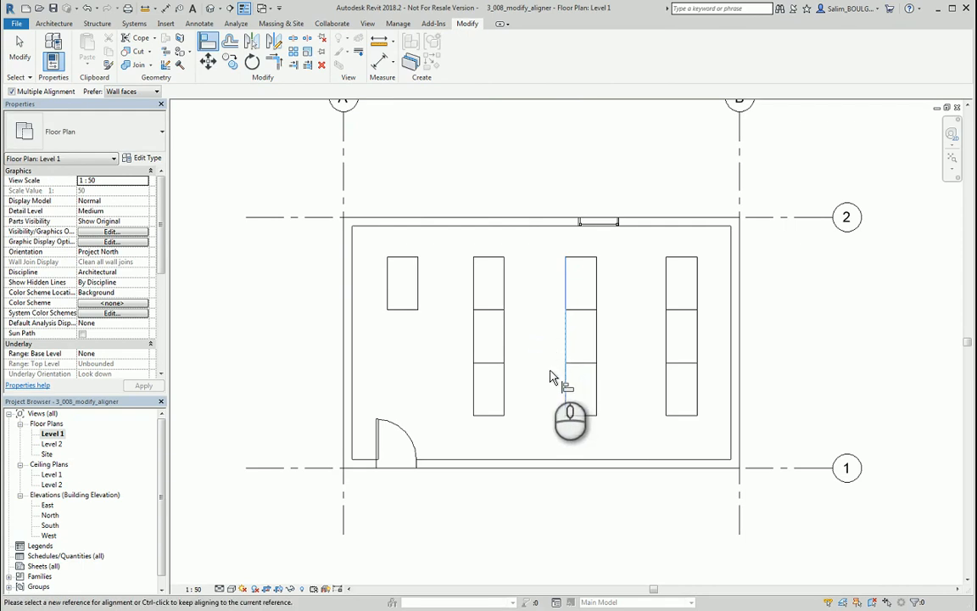
key(Escape)
key(Escape)
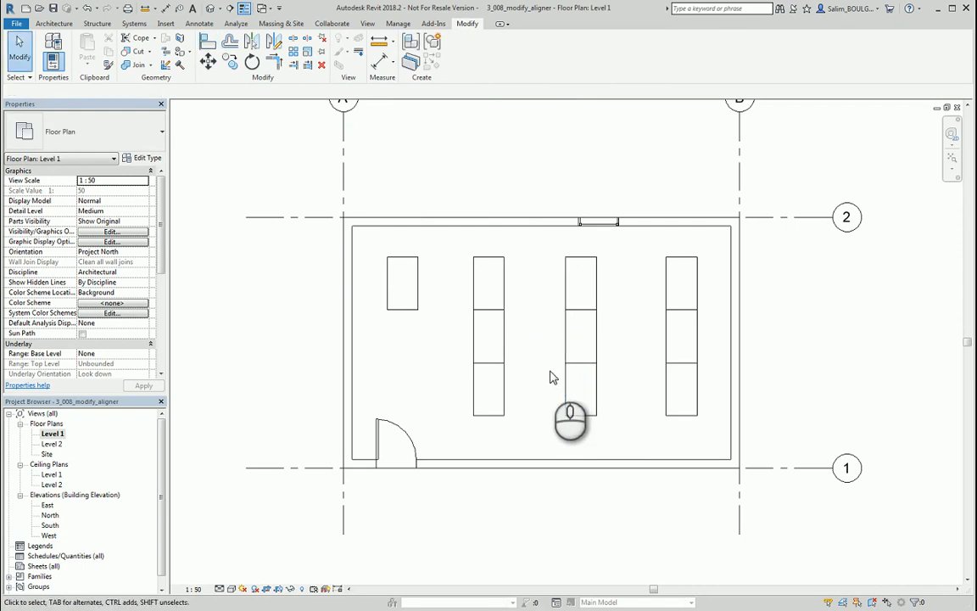
- Set the gap between the second-row desk nearest grid B and the column below the window to 1.40
click(675, 348)
click(627, 372)
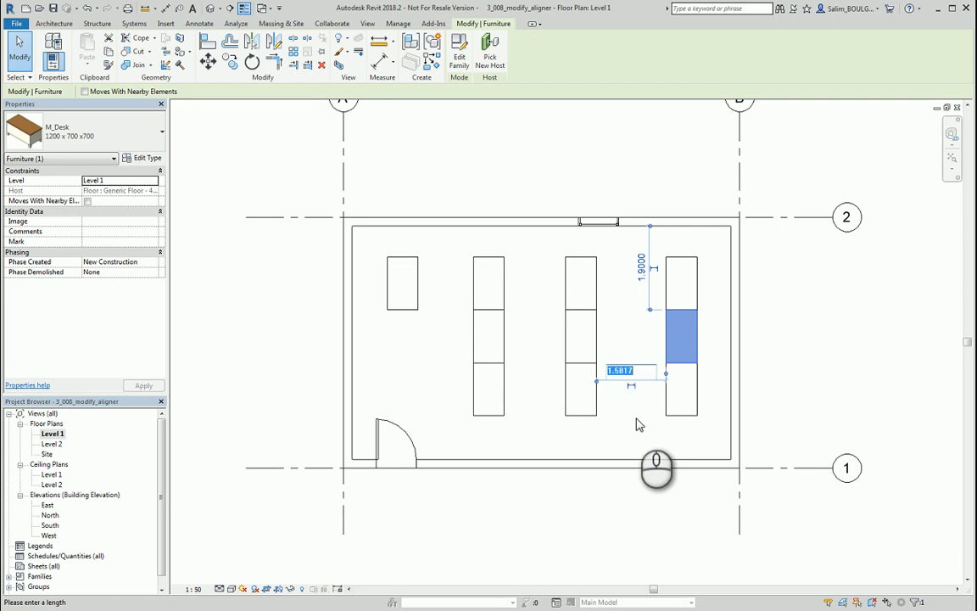
key(Return)
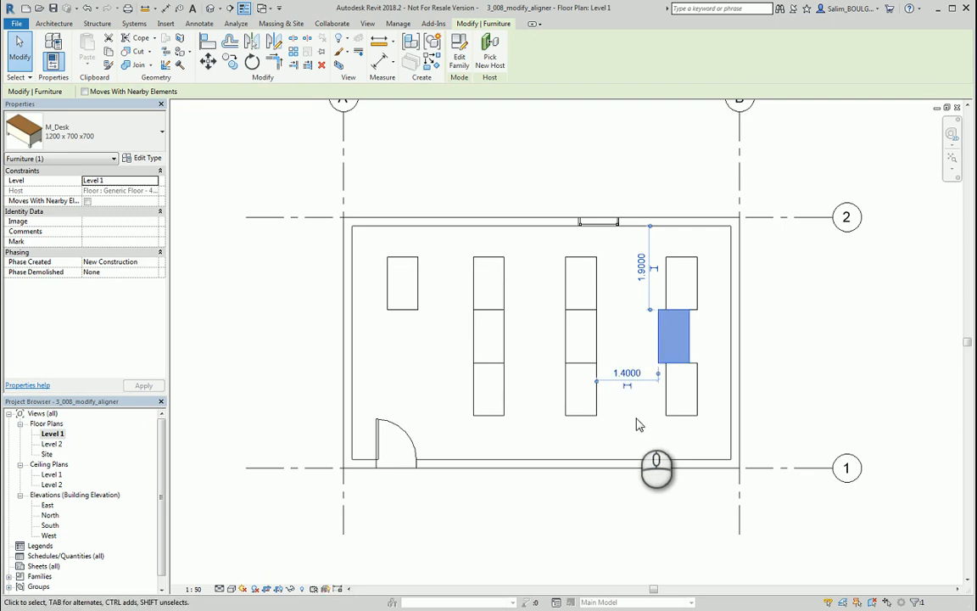
click(621, 346)
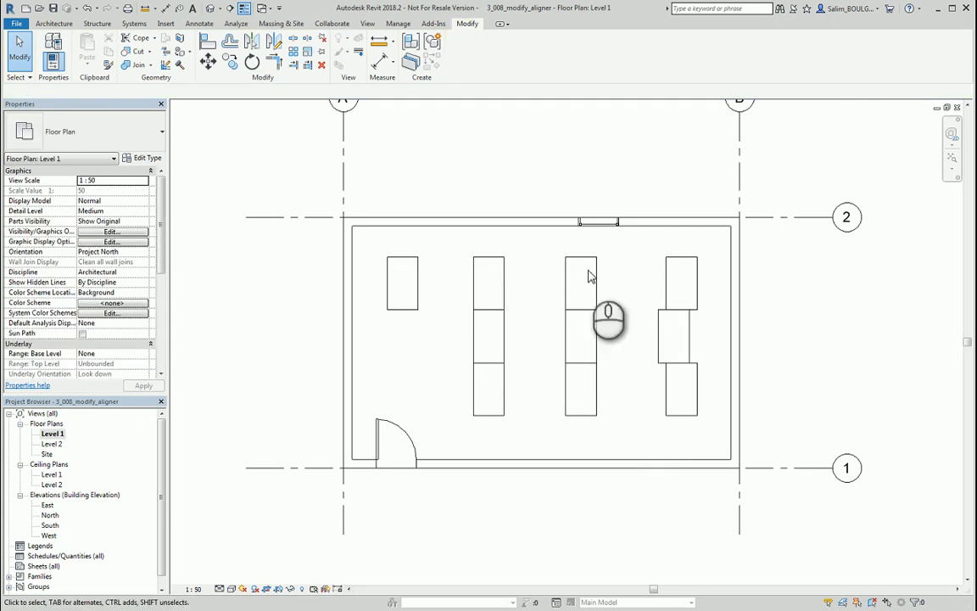
- Align the left edges of the first- and third-row desks nearest grid B with the shifted second-row desk, locking both alignments
click(207, 43)
click(658, 343)
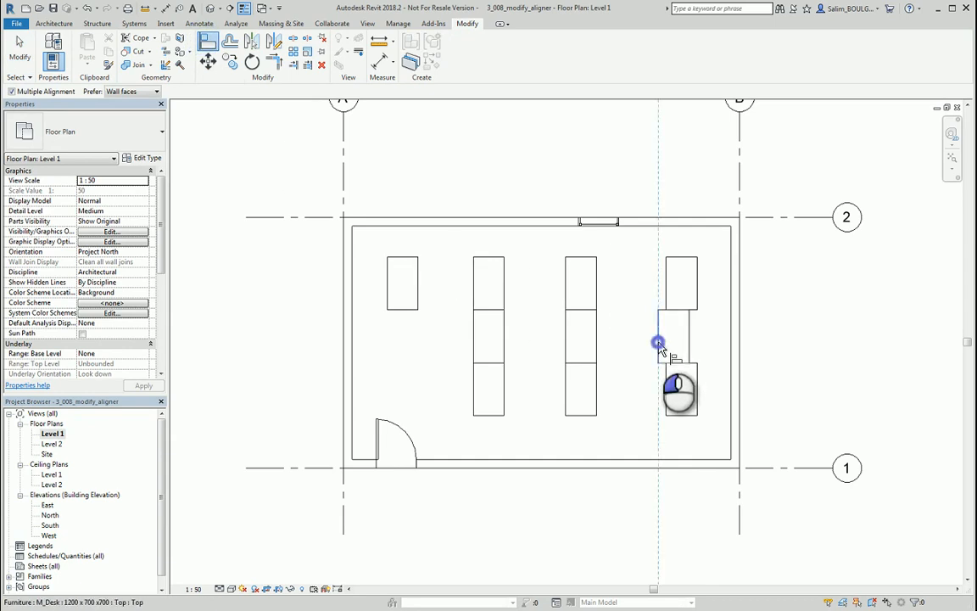
click(665, 287)
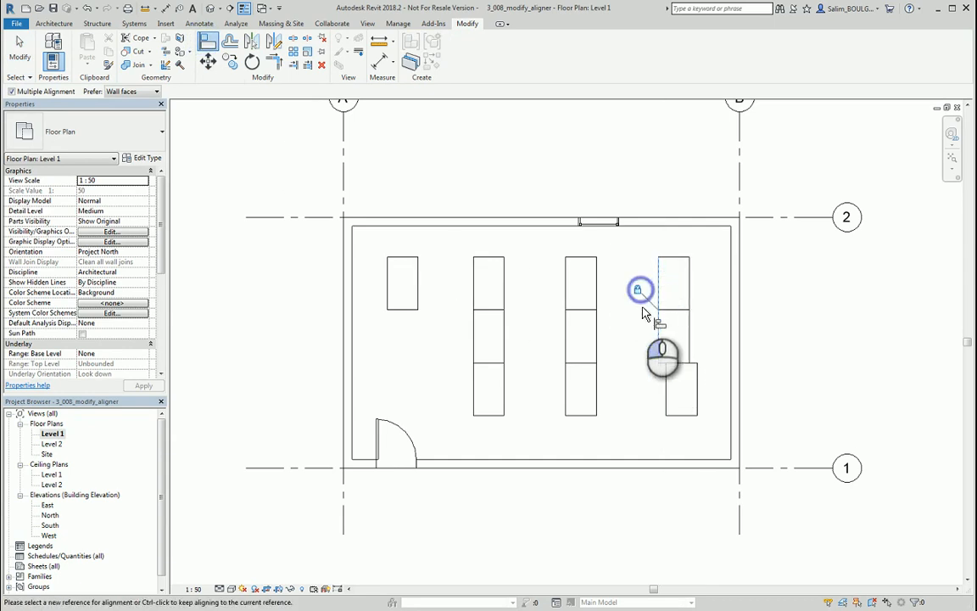
click(667, 386)
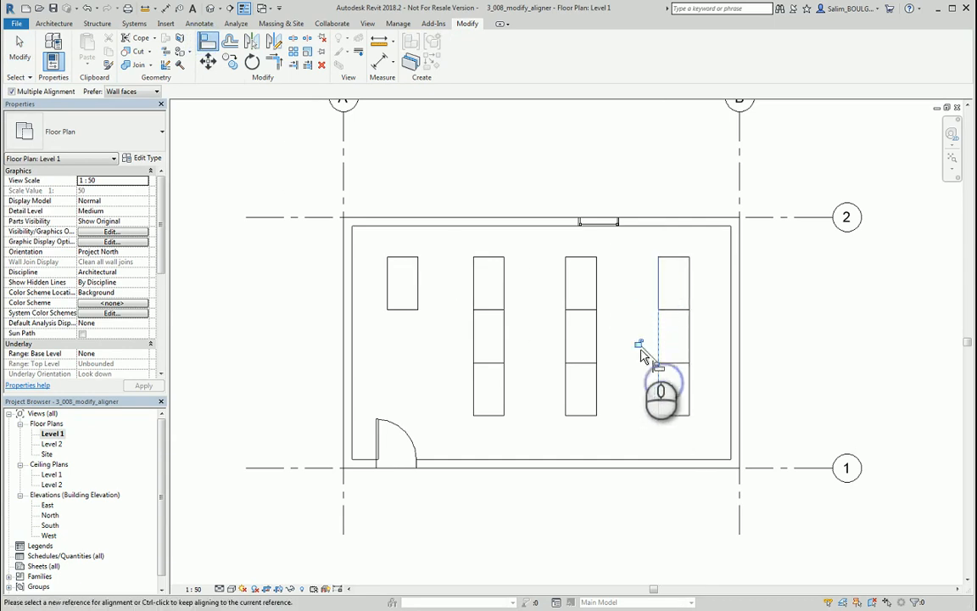
click(638, 344)
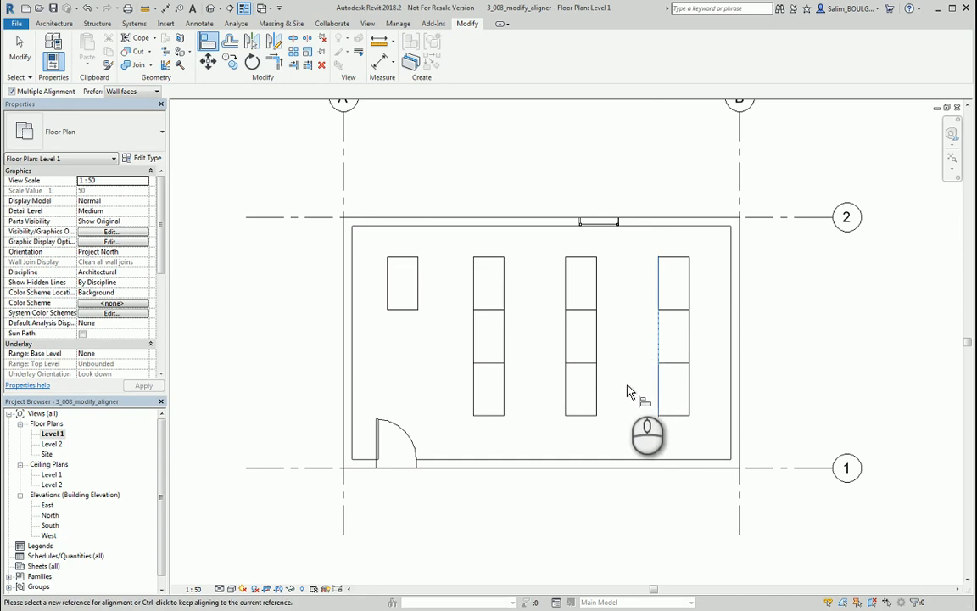
key(Escape)
key(Escape)
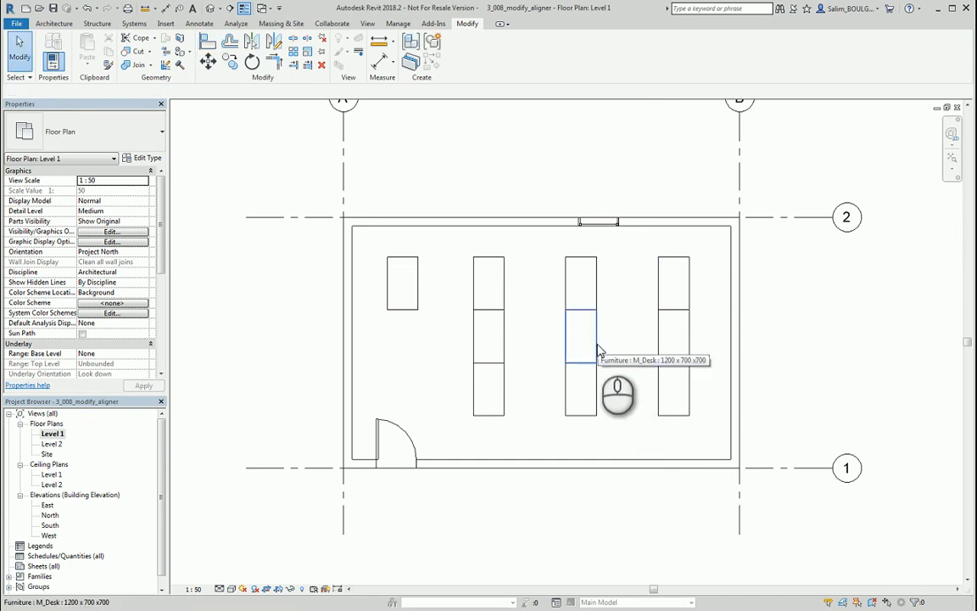
- Unpin the second-row desk of the middle full column and set its gap to the neighbouring column on the grid A side to 1.2
click(597, 349)
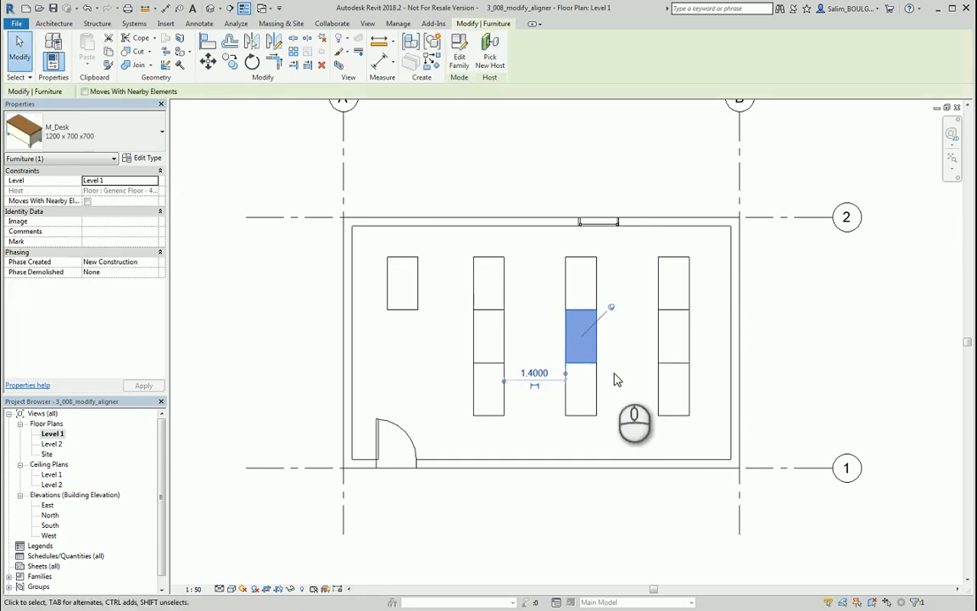
click(530, 372)
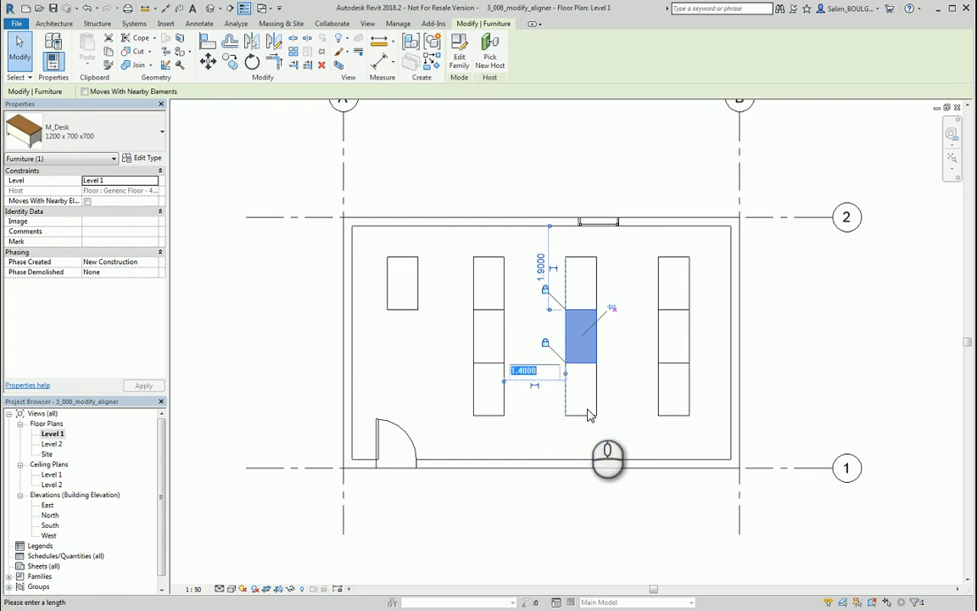
text(1.2)
key(Return)
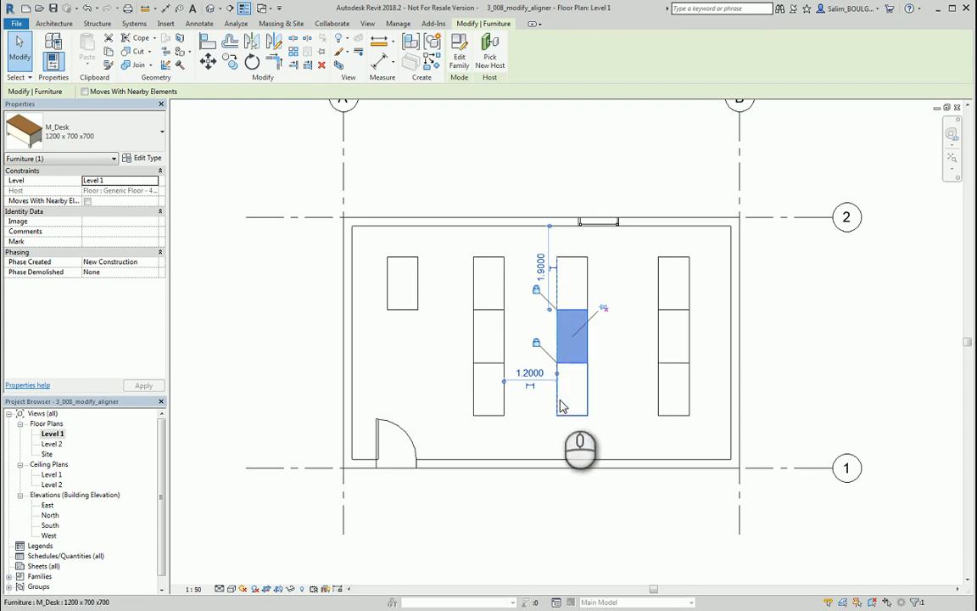
click(609, 378)
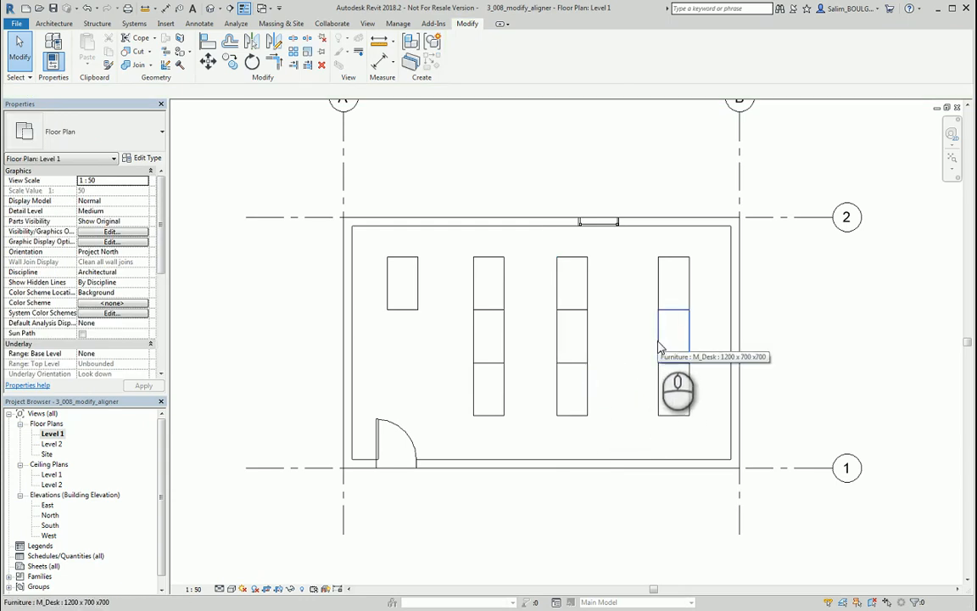
- Set the gap between the locked desk column nearest grid B and the middle full column to 1.2
click(661, 344)
click(626, 372)
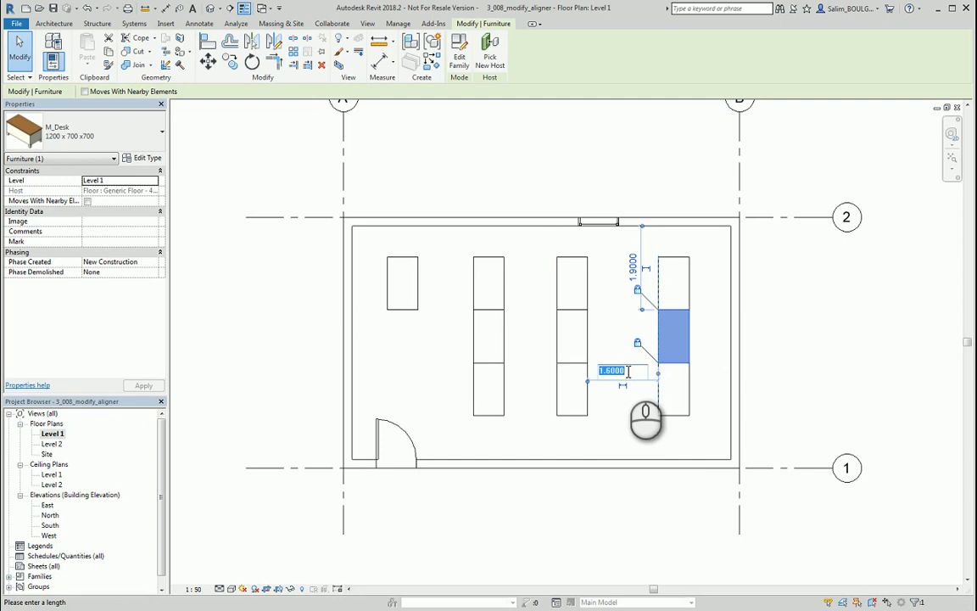
text(1.2)
key(Return)
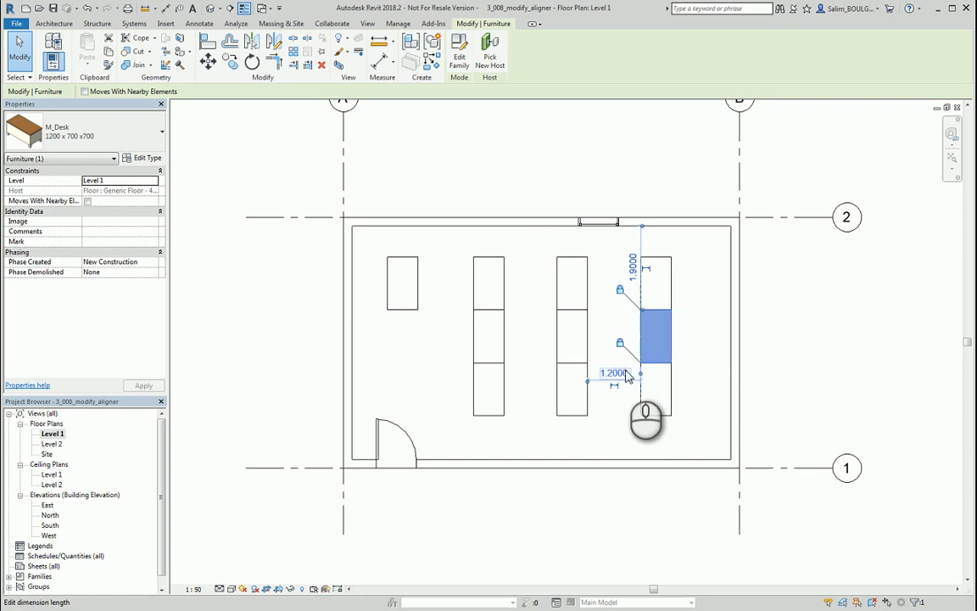
click(694, 358)
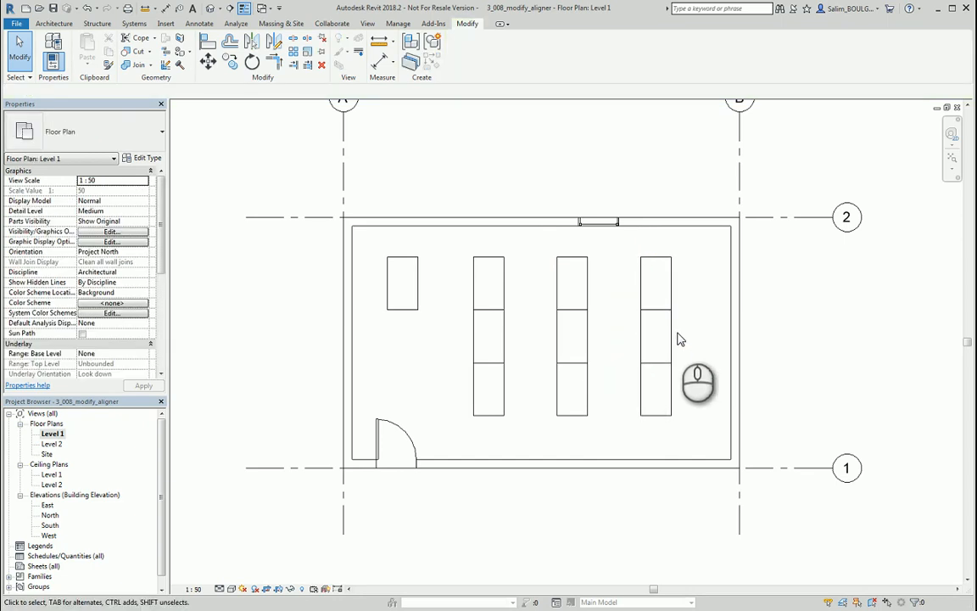